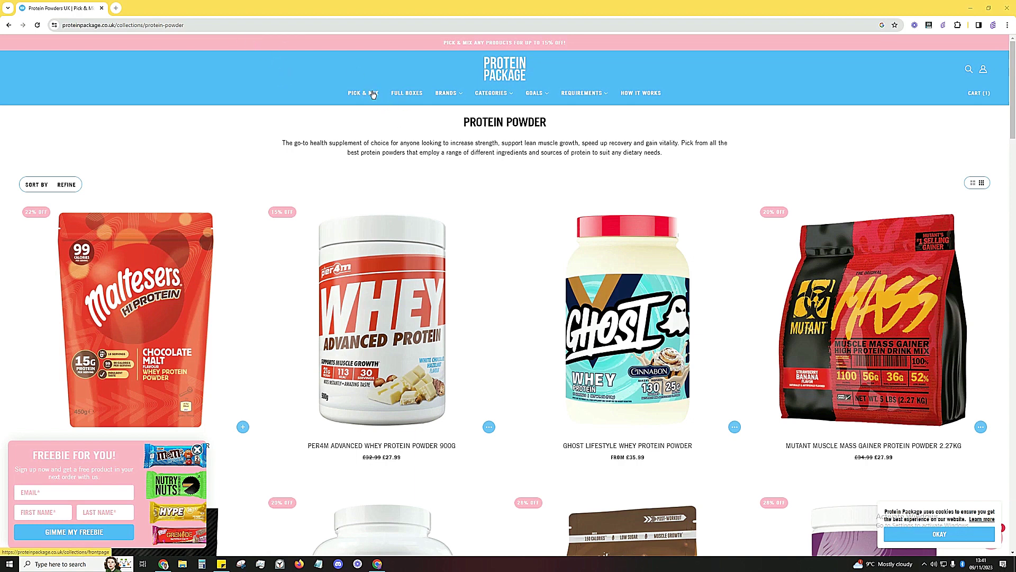
# - Submit the prompt "give me words and phrases related to protein powder" in ChatGPT and review the generated list
pyautogui.moveTo(474, 98)
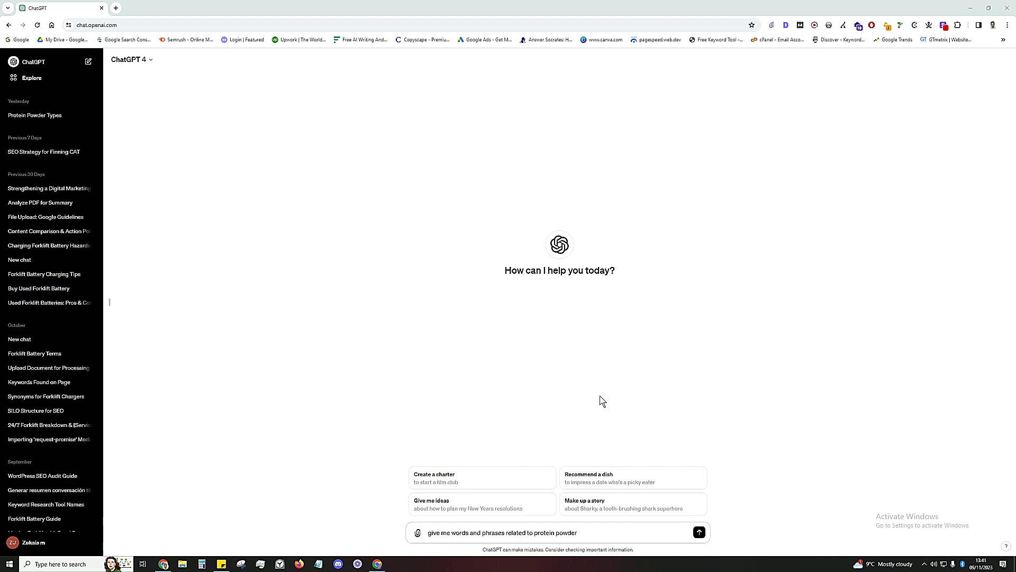
pyautogui.tripleClick(440, 532)
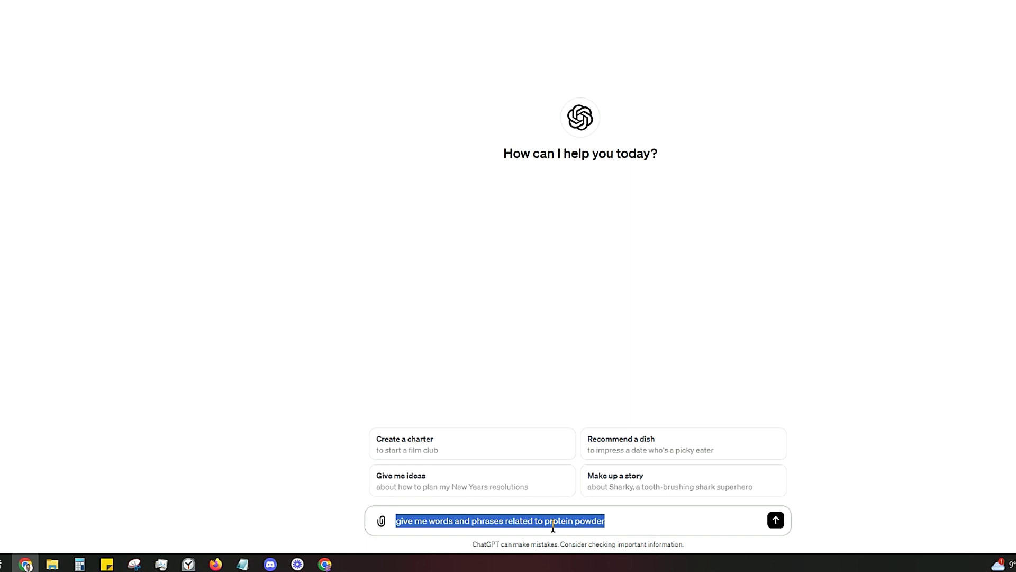
pyautogui.click(671, 521)
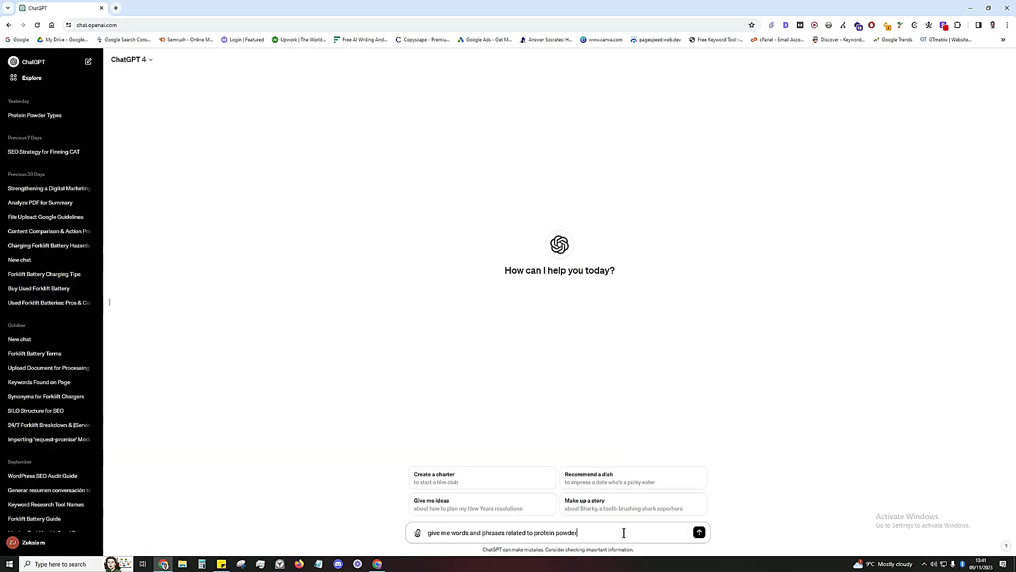
pyautogui.click(700, 532)
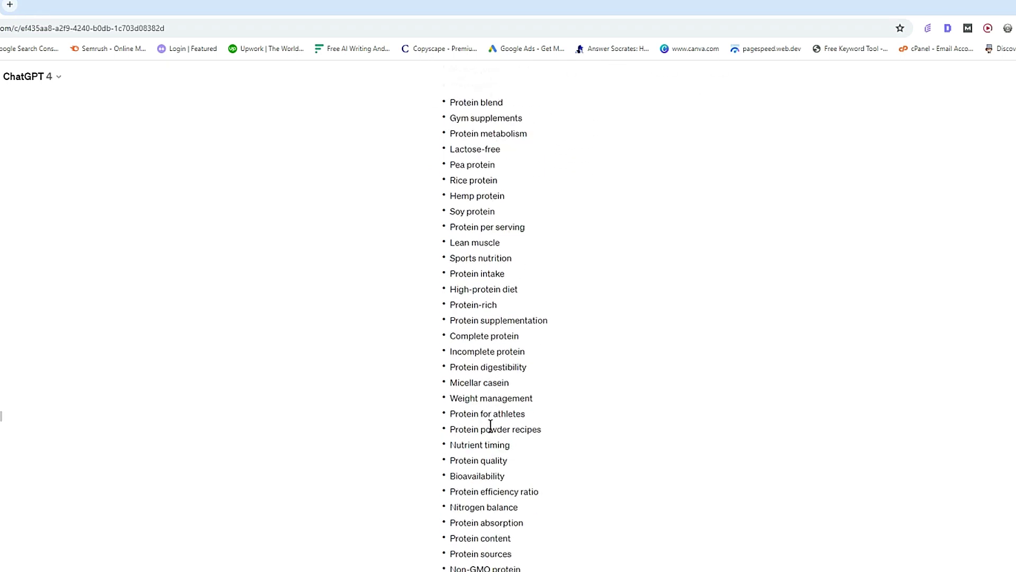
pyautogui.scroll(8, 498, 427)
pyautogui.scroll(-7, 500, 429)
pyautogui.scroll(7, 530, 324)
pyautogui.scroll(-7, 526, 324)
pyautogui.scroll(7, 526, 322)
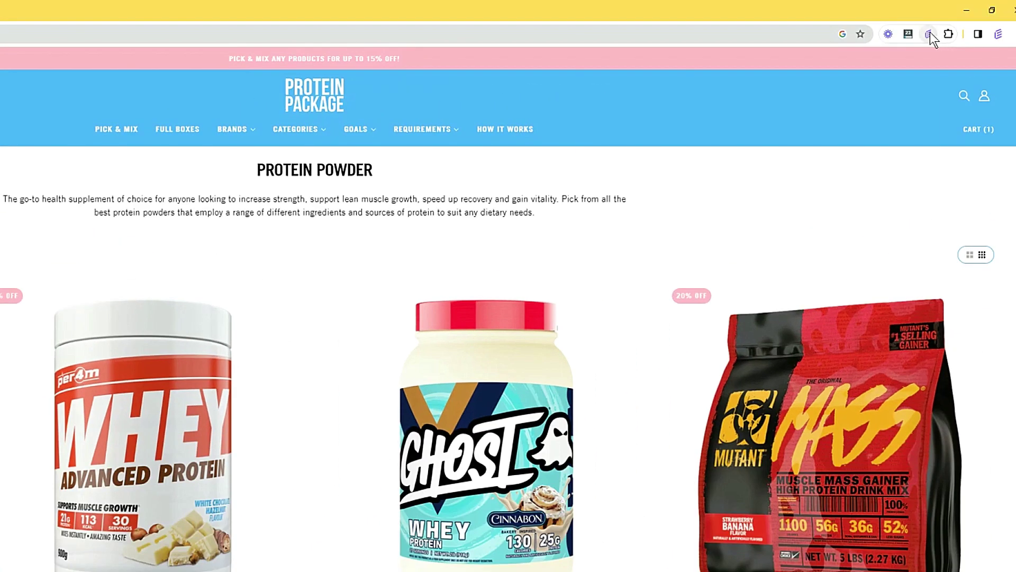
# - Open the Keyword King tool of the Easy SEO Extension from the Protein Package protein powder page
pyautogui.click(944, 25)
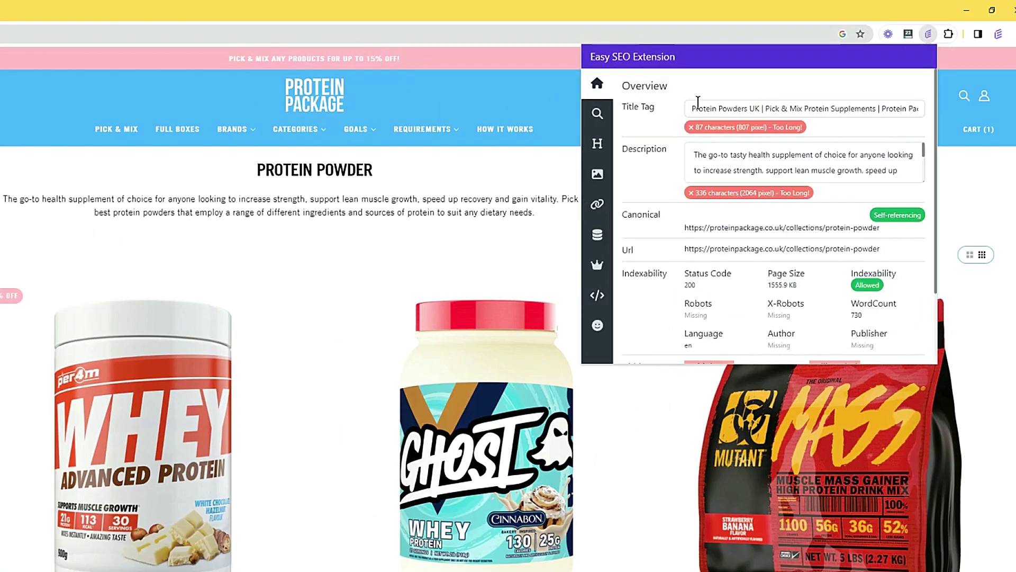
pyautogui.click(601, 267)
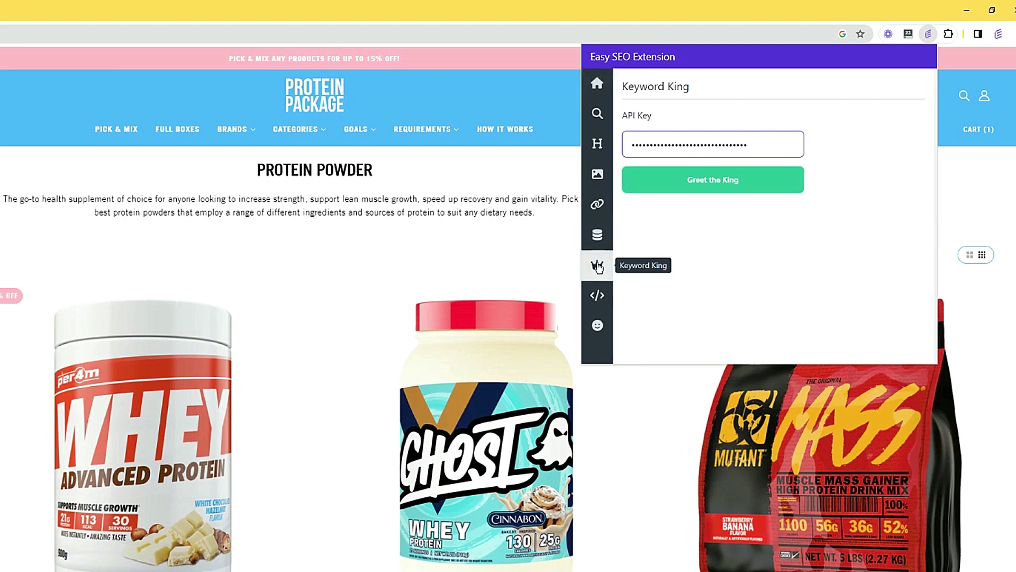
pyautogui.click(726, 181)
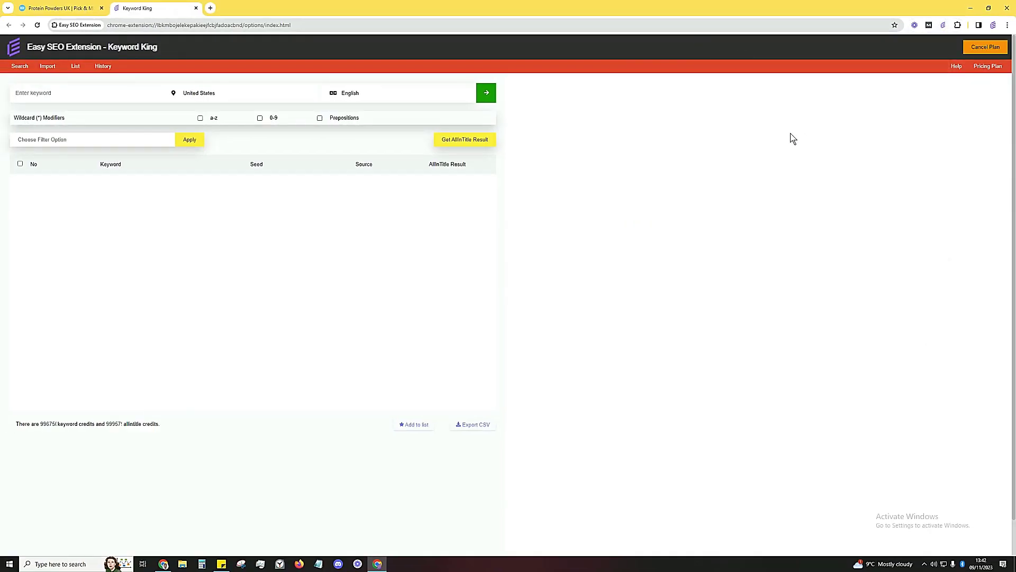
# - Search for keywords on "protein powder" in United States English with the a-z, 0-9 and Prepositions modifiers enabled
pyautogui.click(105, 96)
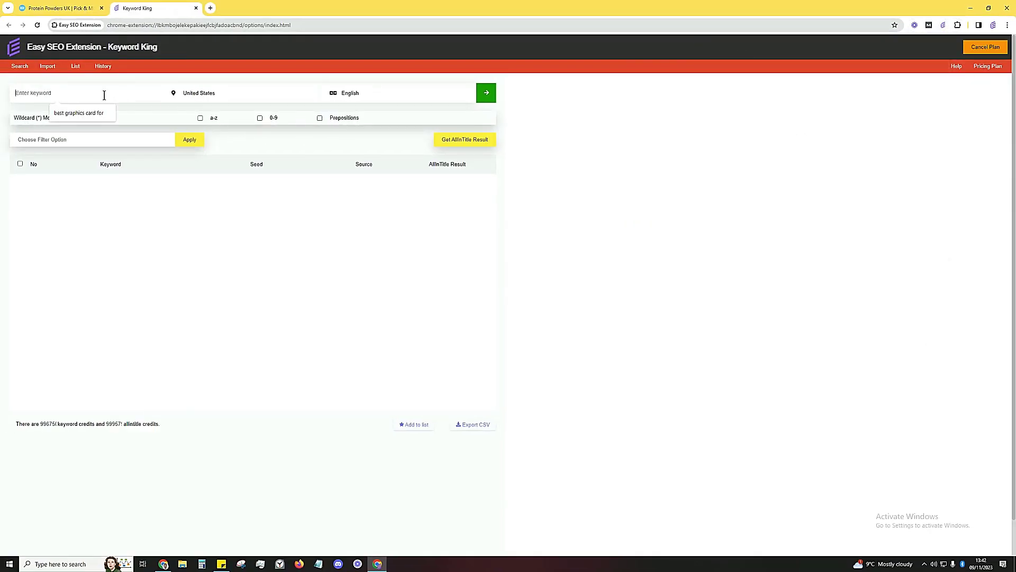
pyautogui.write('p')
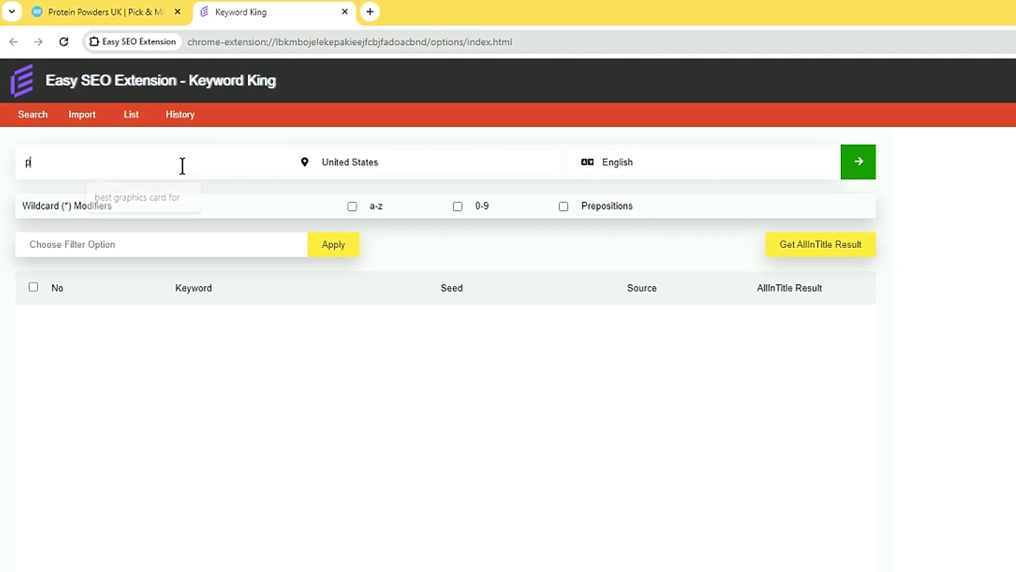
pyautogui.write('rotein powder')
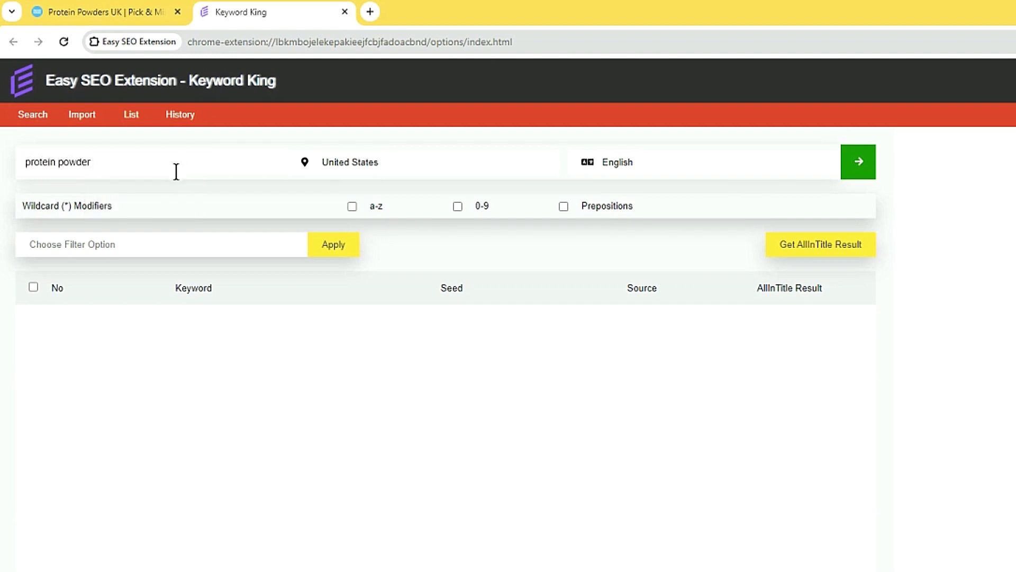
pyautogui.click(352, 207)
pyautogui.click(457, 207)
pyautogui.click(870, 162)
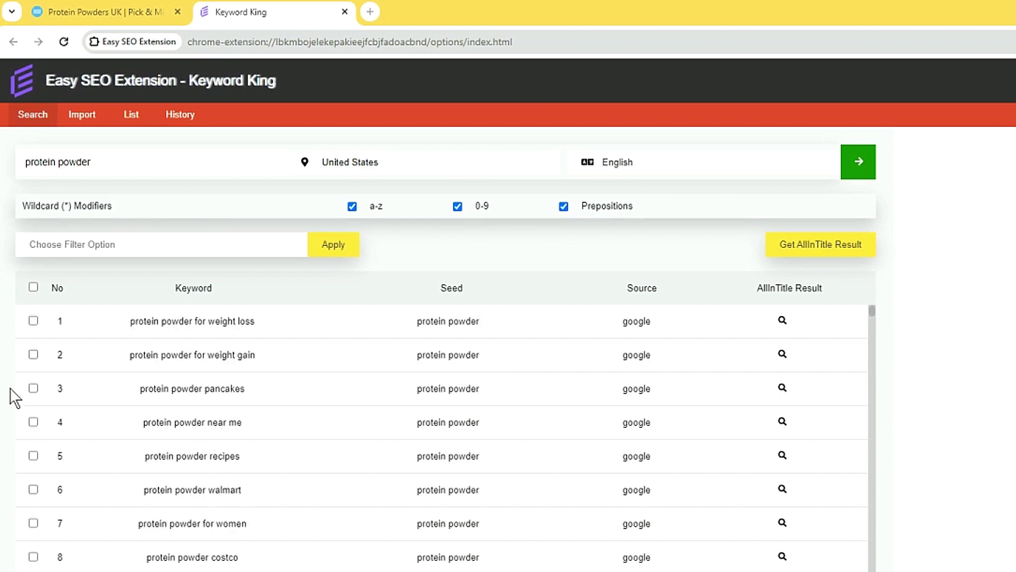
# - Examine the keyword suggestions produced from the letter, number and preposition variants of "protein powder"
pyautogui.scroll(-5, 468, 422)
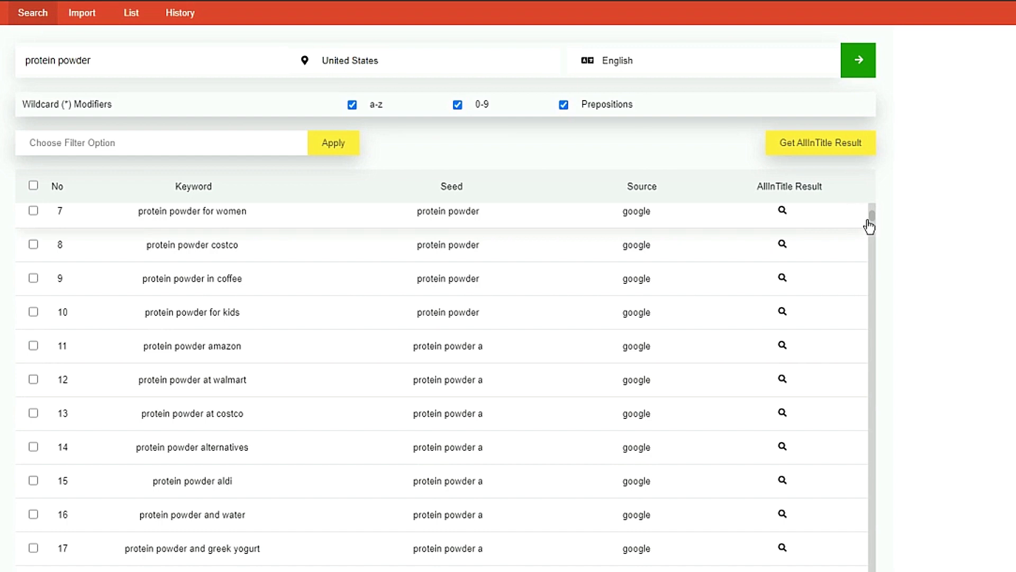
pyautogui.moveTo(872, 217); pyautogui.dragTo(858, 474)
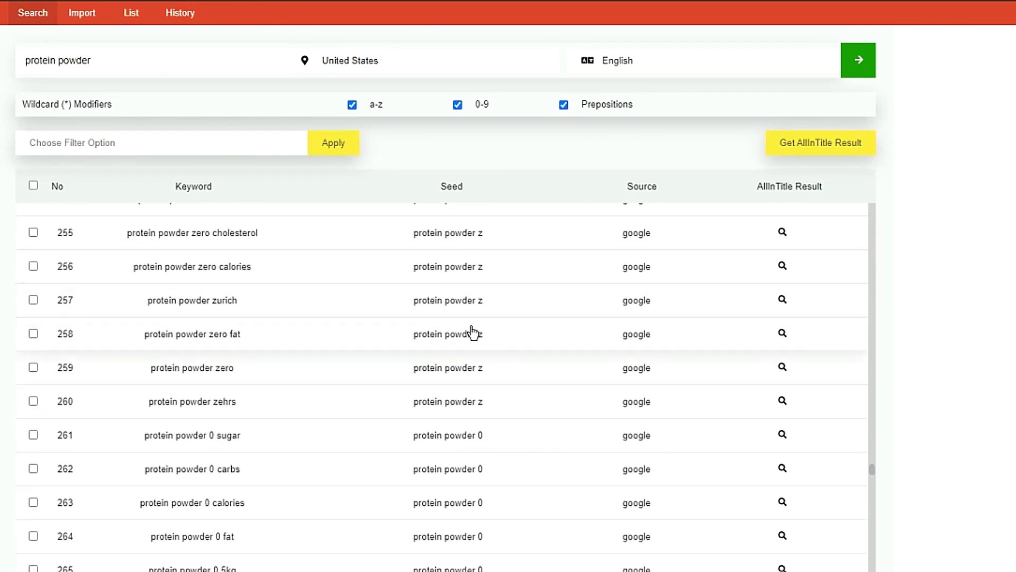
pyautogui.scroll(-4, 481, 333)
pyautogui.scroll(3, 481, 333)
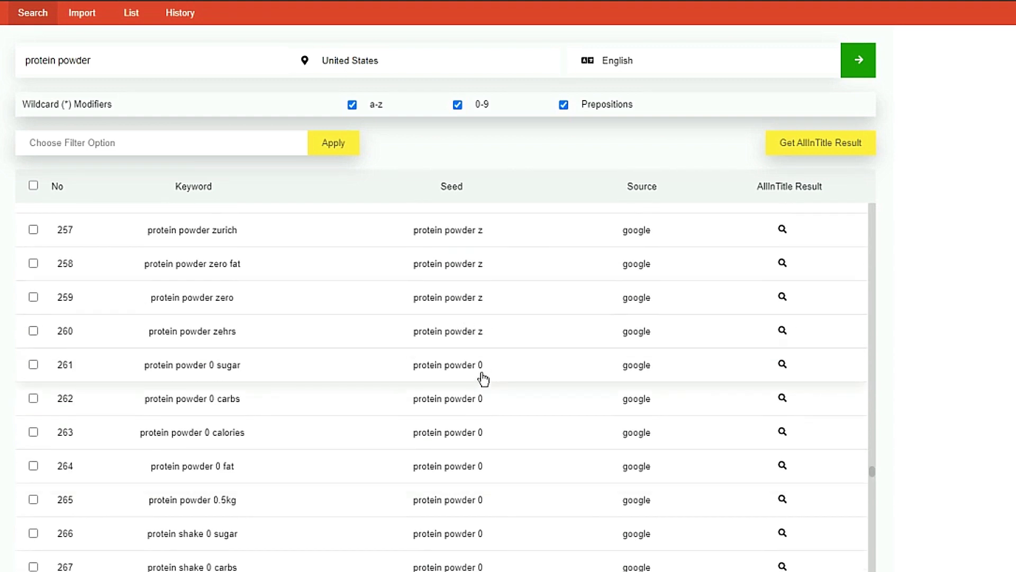
pyautogui.scroll(-20, 481, 387)
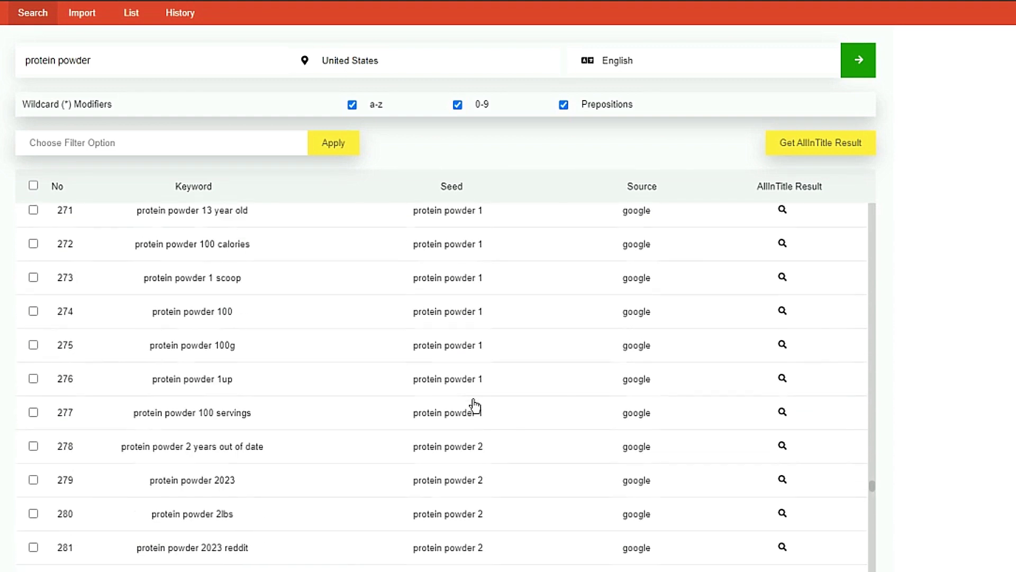
pyautogui.scroll(-15, 476, 408)
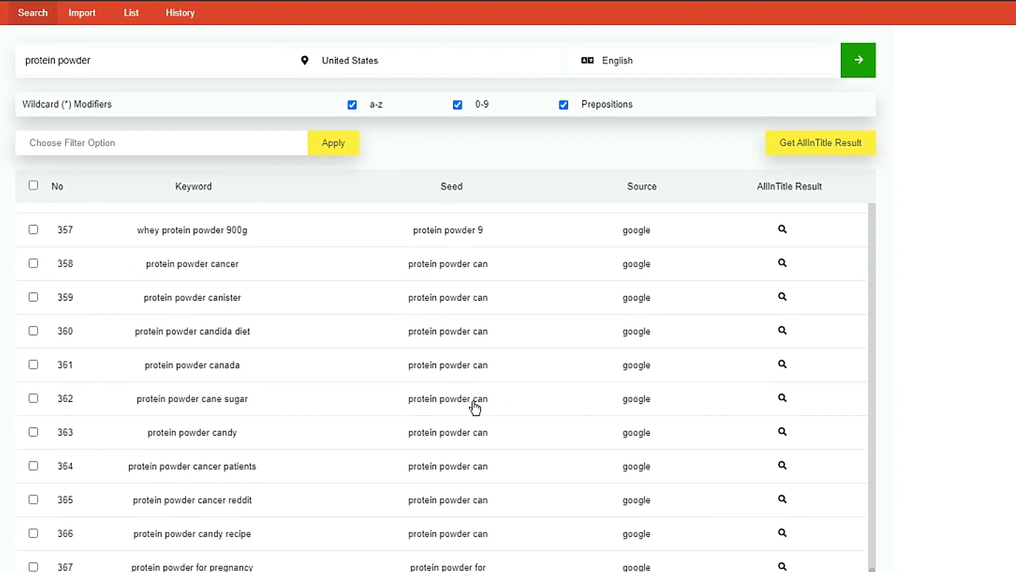
pyautogui.scroll(3, 499, 356)
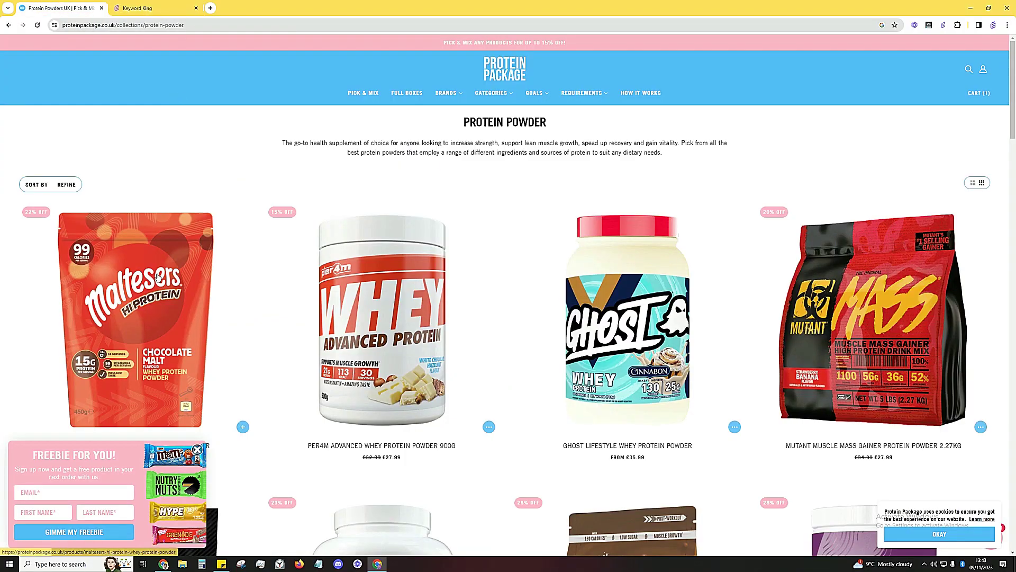
# - View the Maltesers Hi-Protein product on the Protein Package site, highlight its serving sizes in the description, and return to the collection
pyautogui.click(158, 276)
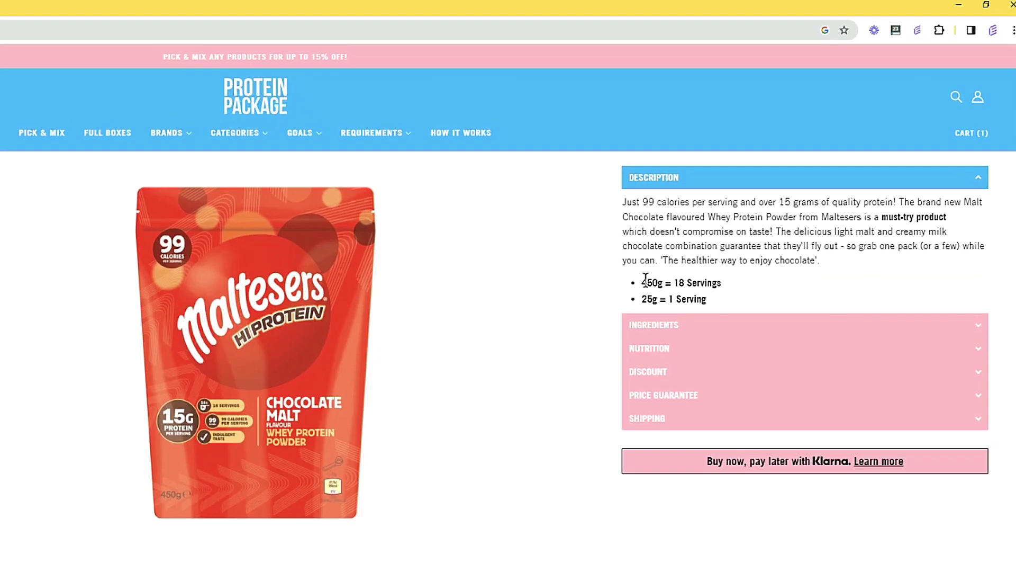
pyautogui.doubleClick(648, 283)
pyautogui.moveTo(645, 303); pyautogui.dragTo(649, 282)
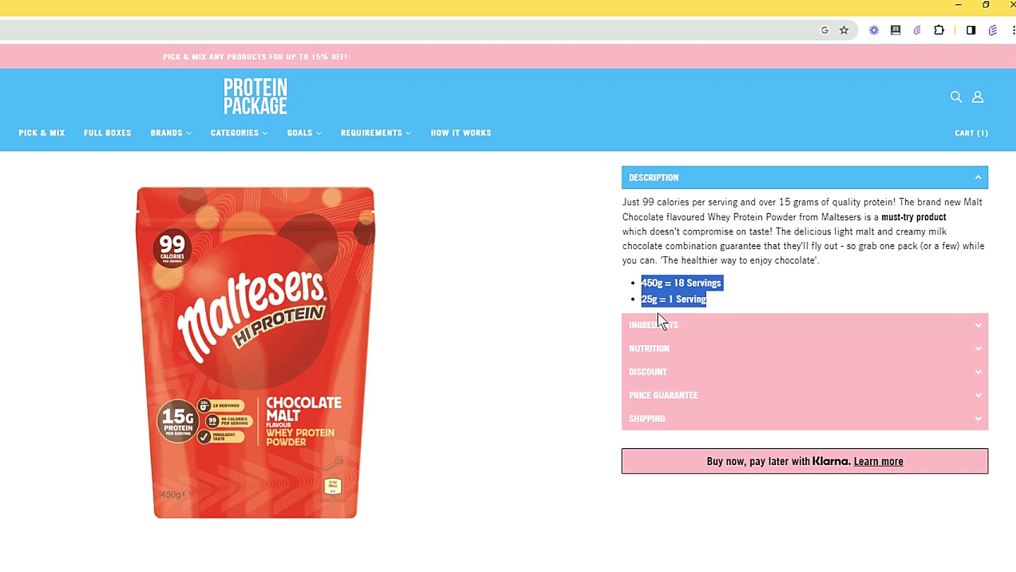
pyautogui.click(29, 296)
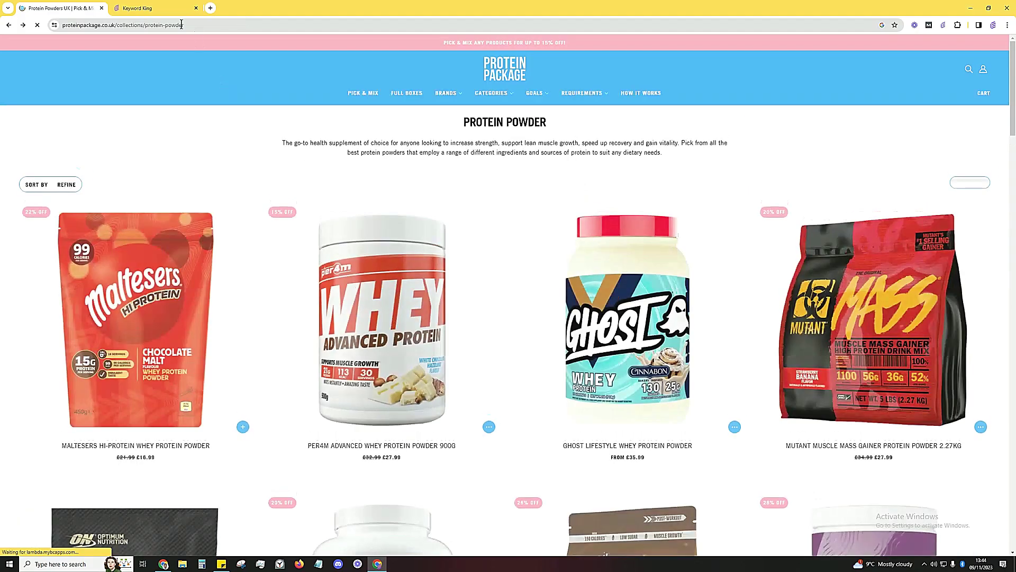
# - Enter "protein powder 9" in Google without submitting it, to compare the autocomplete suggestions with the Keyword King list
pyautogui.click(164, 14)
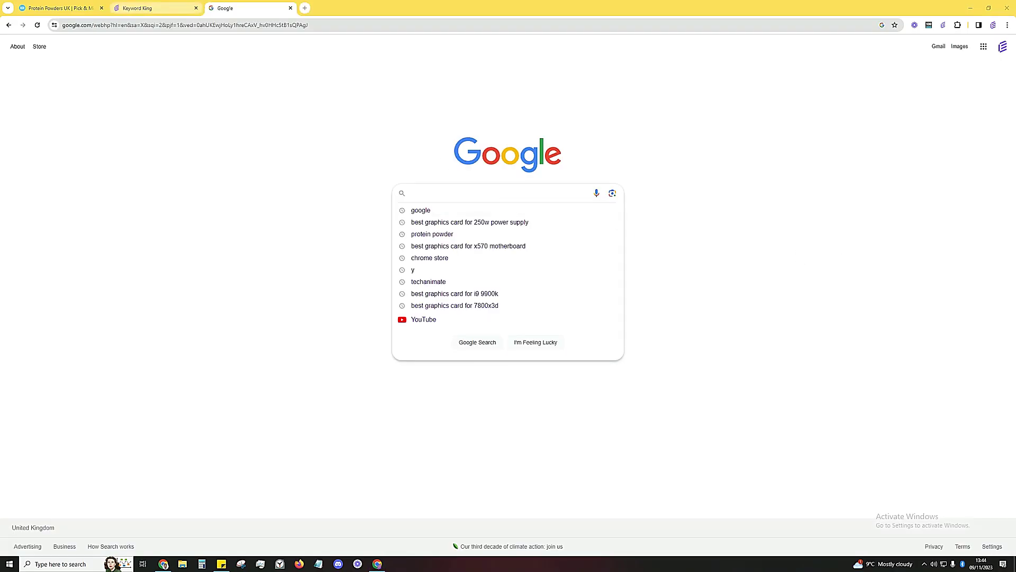
pyautogui.click(136, 9)
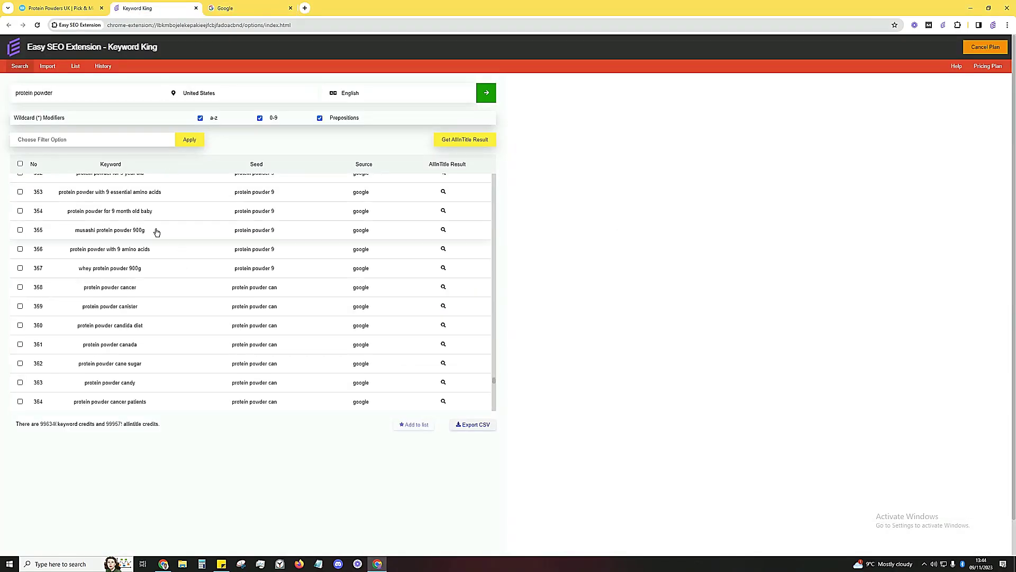
pyautogui.click(226, 9)
pyautogui.write('protein ')
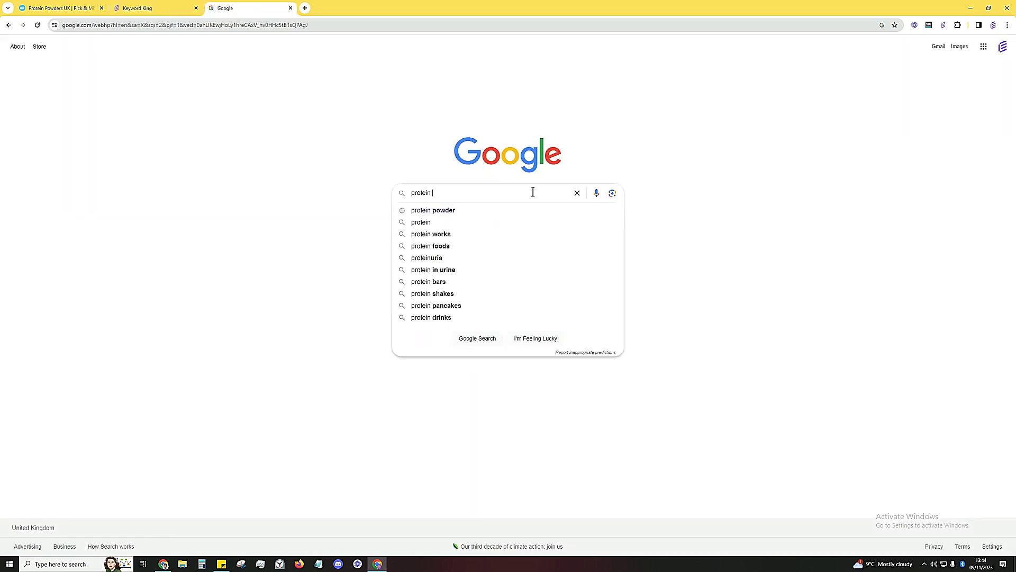
pyautogui.write('powd')
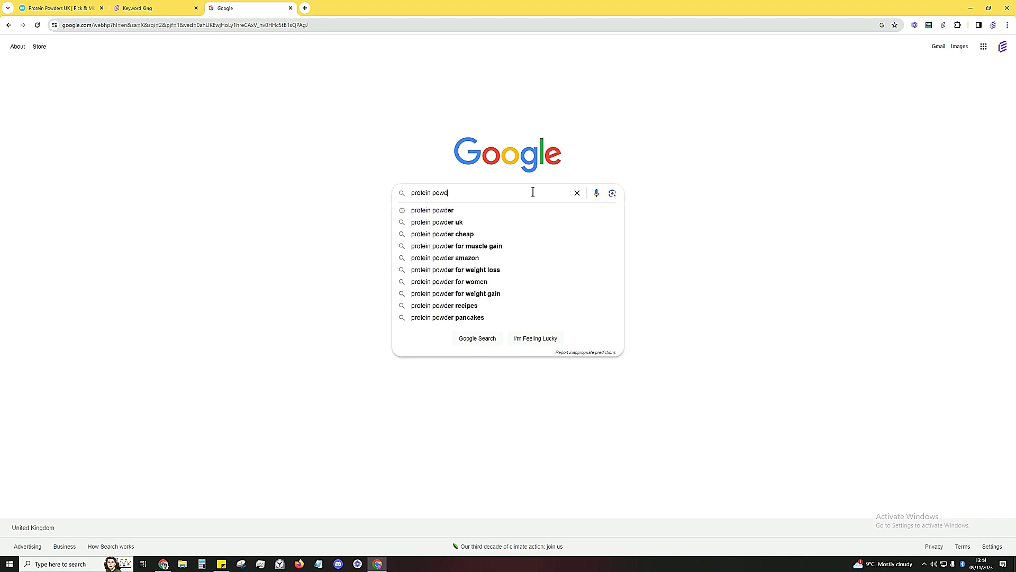
pyautogui.write('er 9')
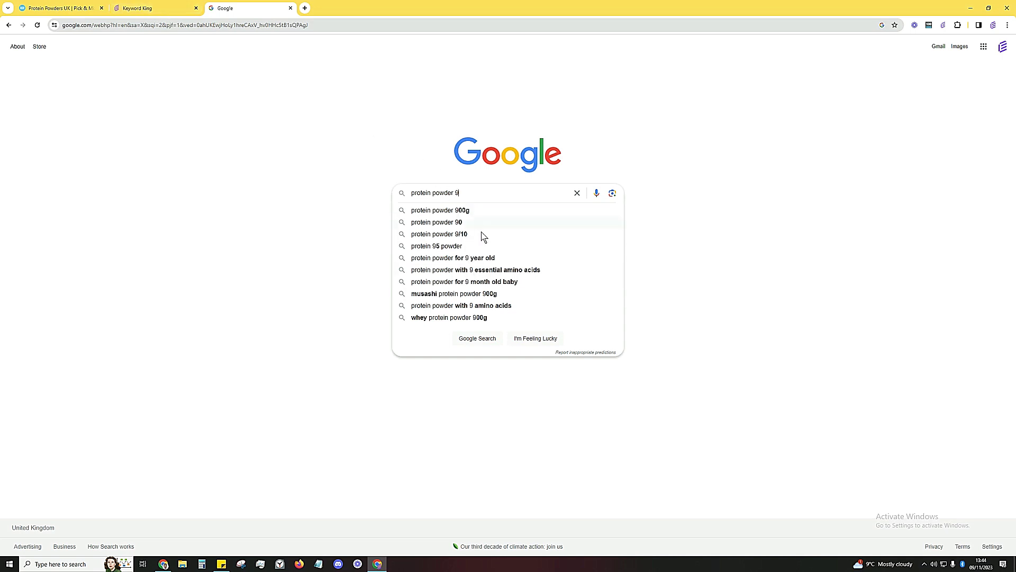
# - Return to Keyword King, review the remaining preposition keywords, and fetch the AllInTitle result for "protein powder for weight loss"
pyautogui.click(161, 10)
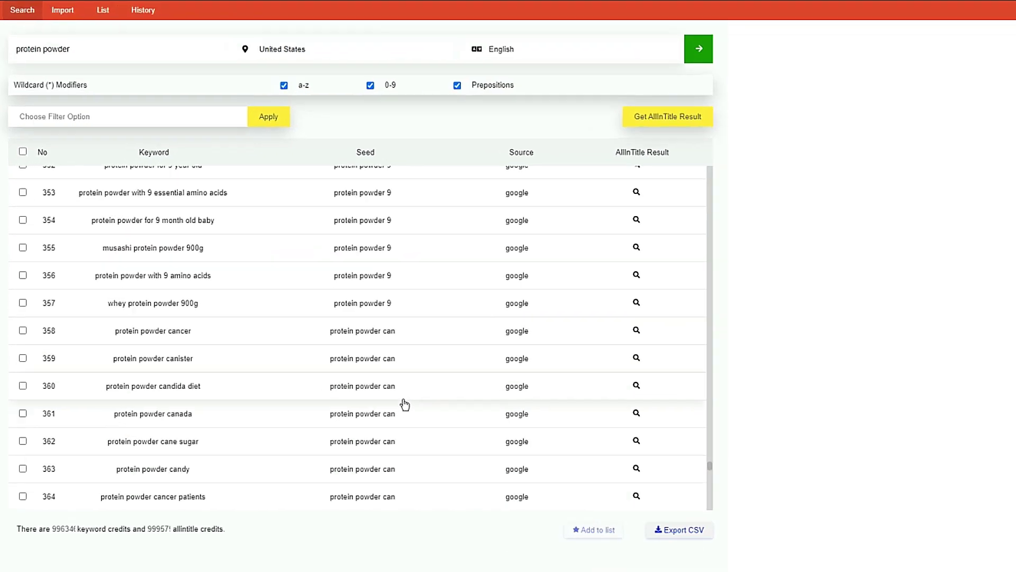
pyautogui.scroll(-4, 405, 405)
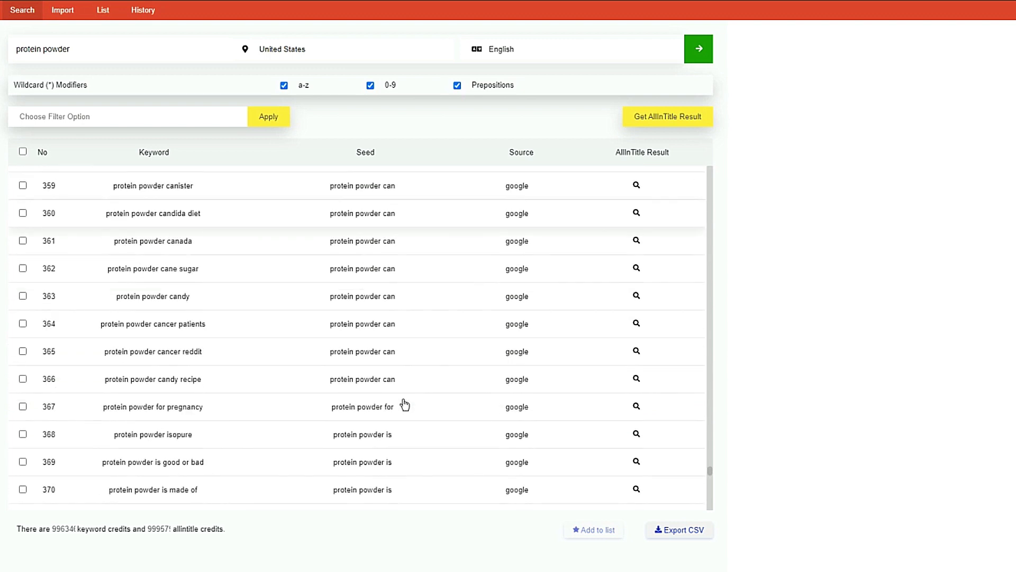
pyautogui.scroll(-3, 400, 390)
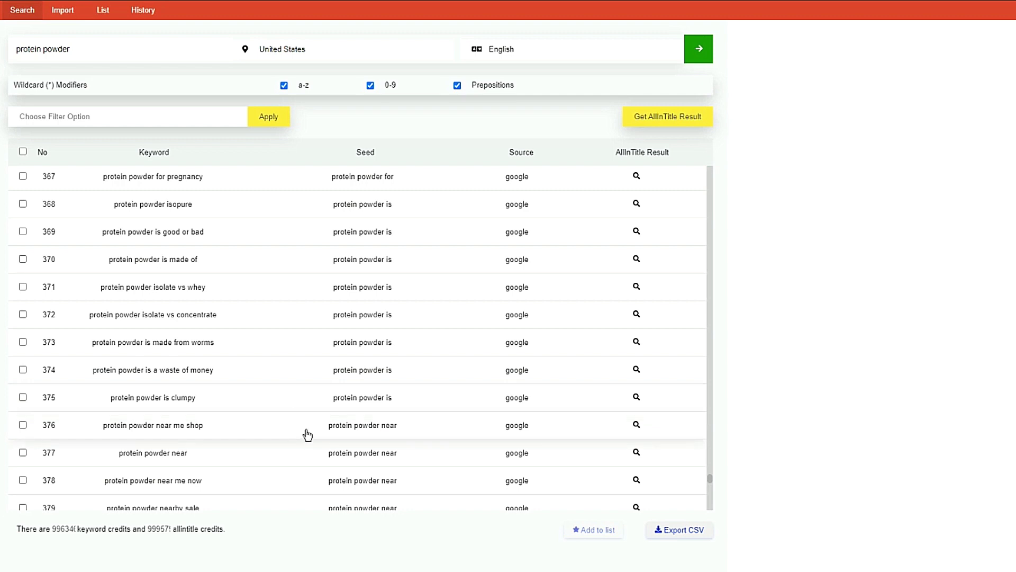
pyautogui.scroll(-10, 308, 436)
pyautogui.scroll(-2, 309, 434)
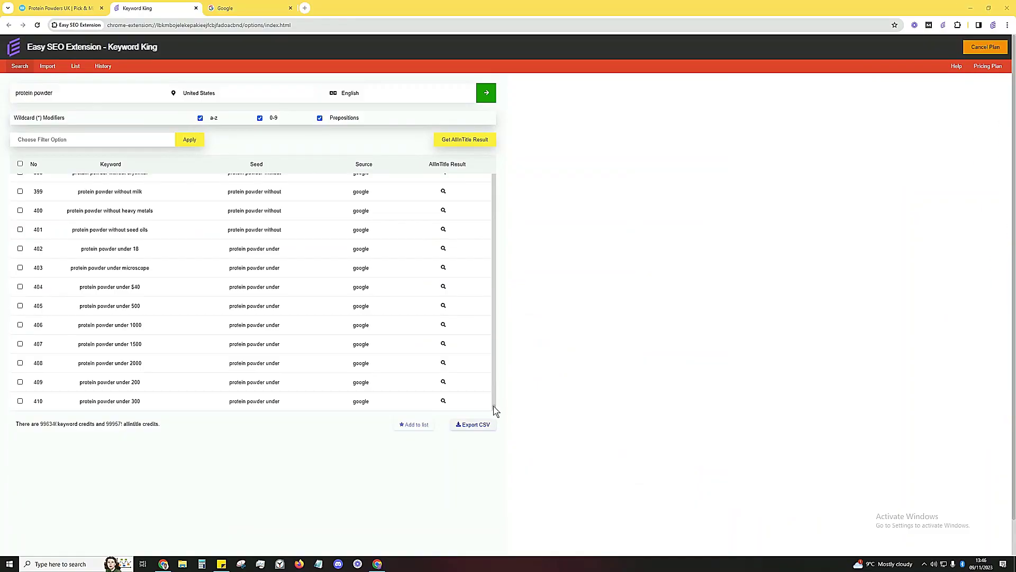
pyautogui.moveTo(494, 407); pyautogui.dragTo(497, 170)
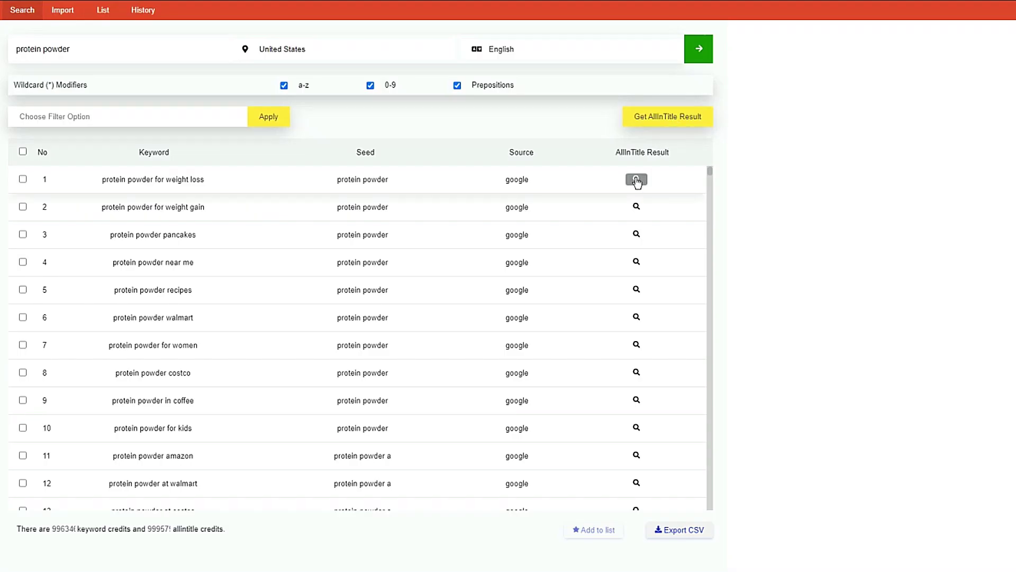
pyautogui.click(637, 180)
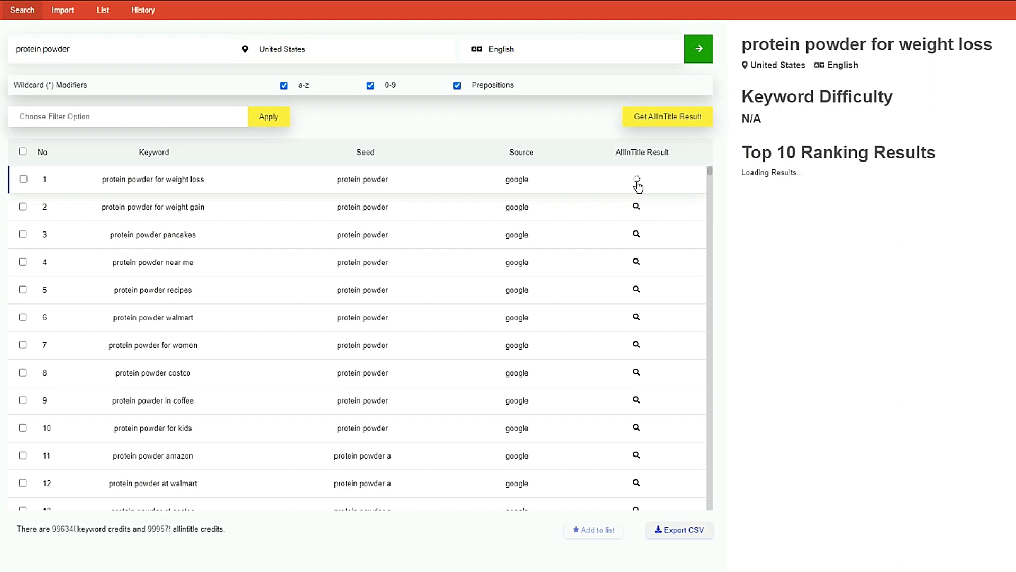
# - Search Google for "allintitle:protein powder for weight loss" using the keyword copied from Keyword King, and highlight the results count line
pyautogui.moveTo(205, 180); pyautogui.dragTo(92, 194)
pyautogui.hotkey('ctrl', 'c')
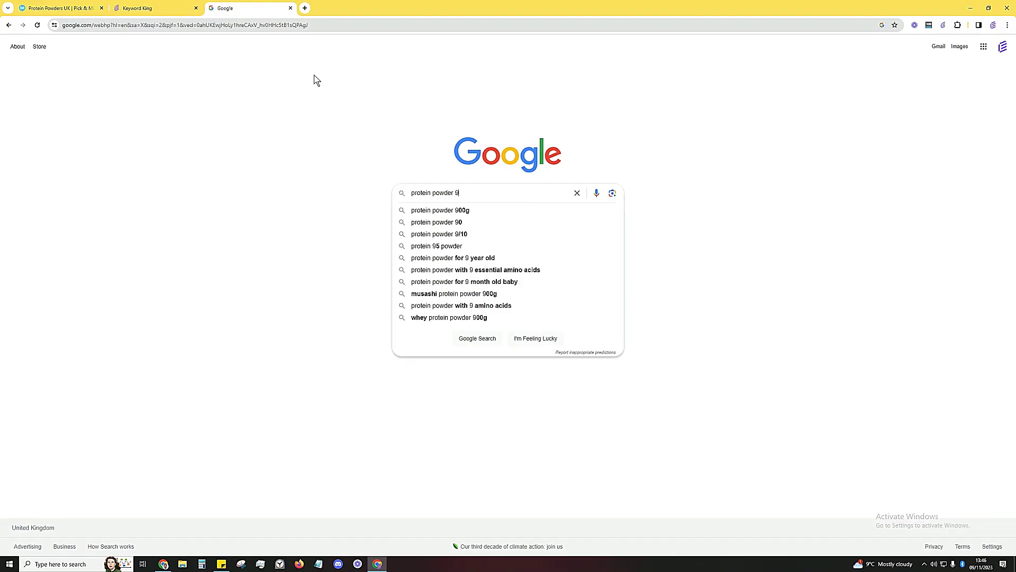
pyautogui.hotkey('ctrl', 'a')
pyautogui.write('all')
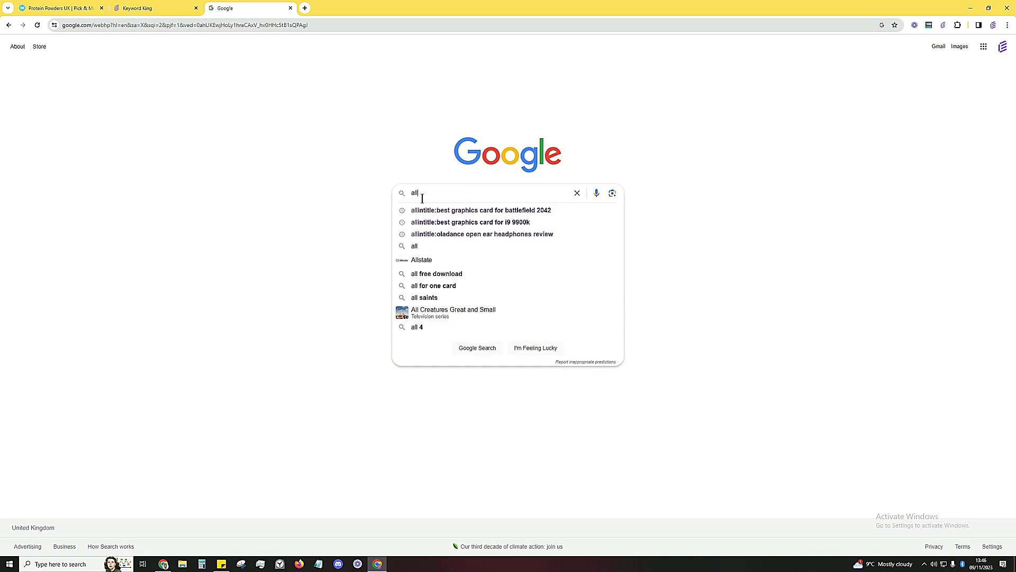
pyautogui.write('intitle:@')
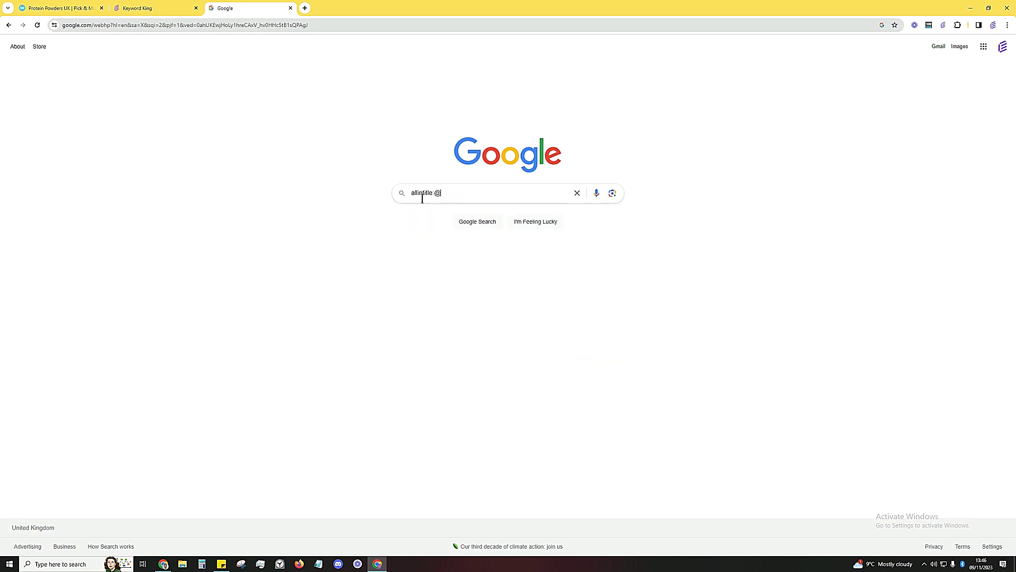
pyautogui.press('BackSpace')
pyautogui.hotkey('ctrl', 'v')
pyautogui.press('Return')
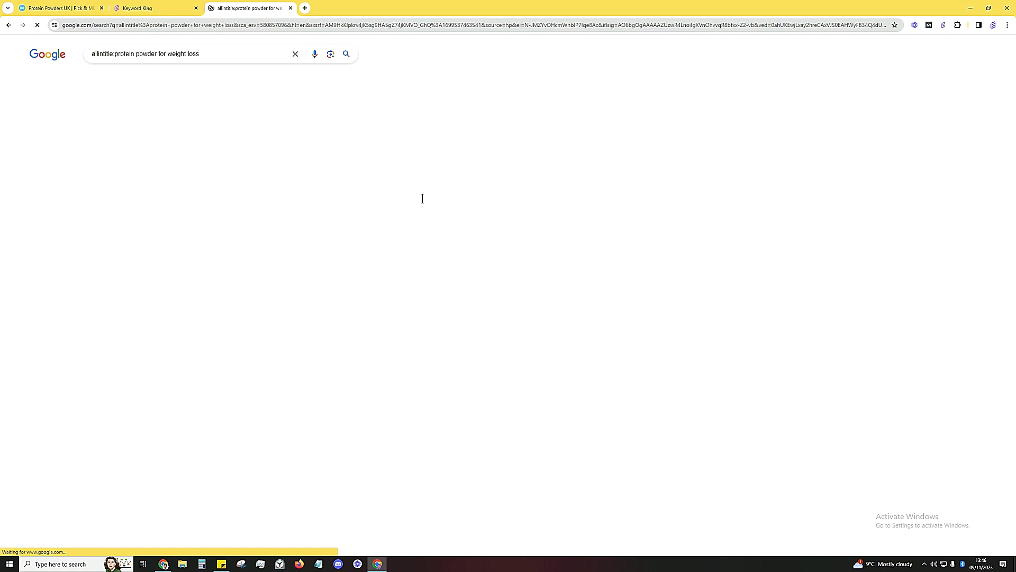
pyautogui.doubleClick(111, 103)
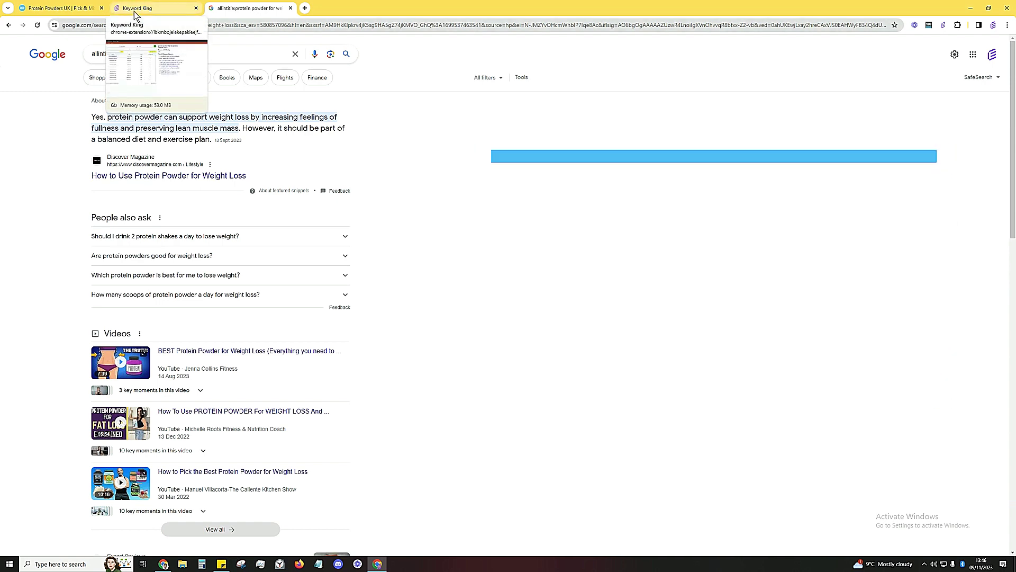
# - Return to Keyword King and inspect the keyword difficulty score and top 10 ranking results for "protein powder for weight loss"
pyautogui.moveTo(157, 14)
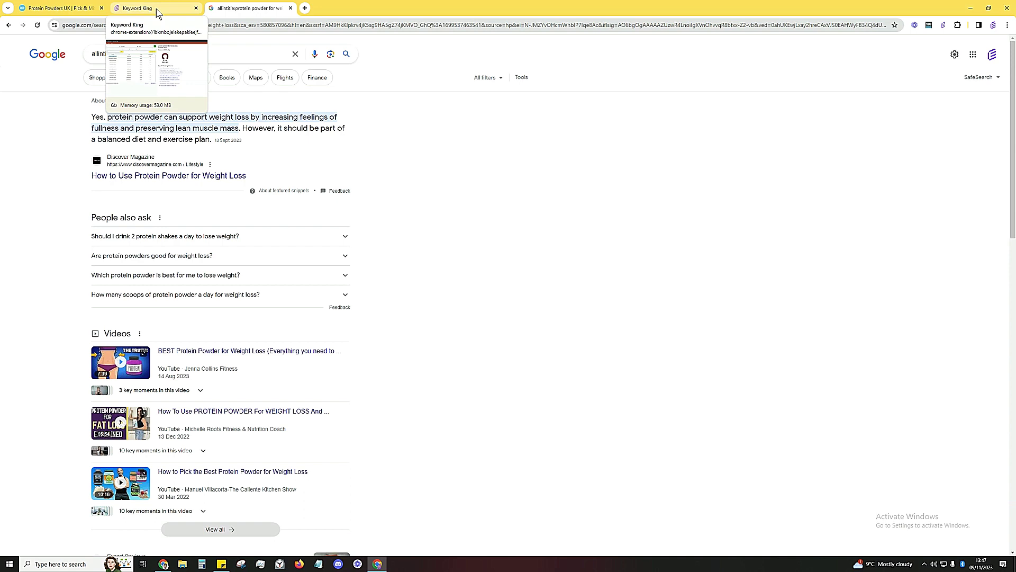
pyautogui.click(157, 12)
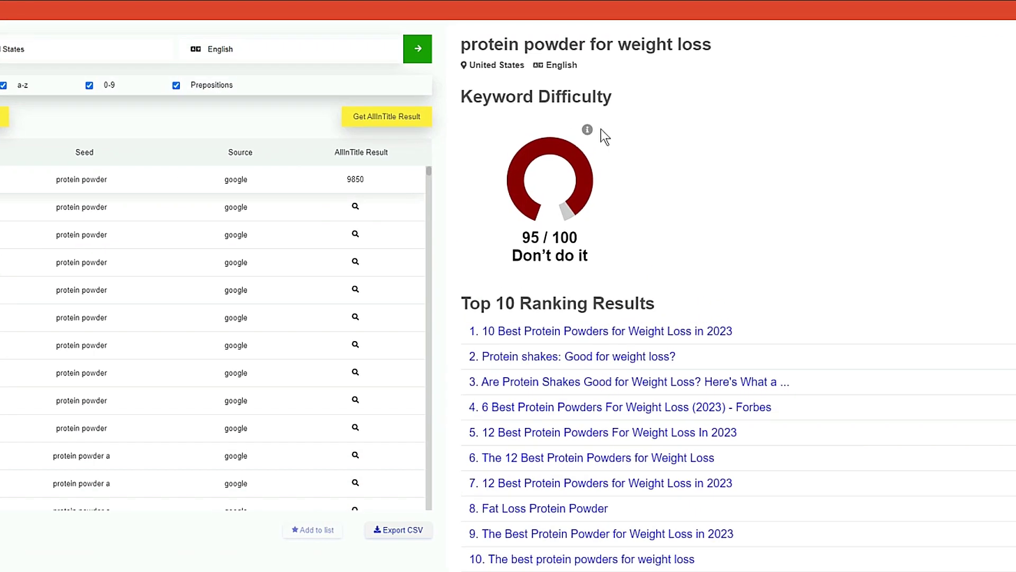
pyautogui.moveTo(587, 131)
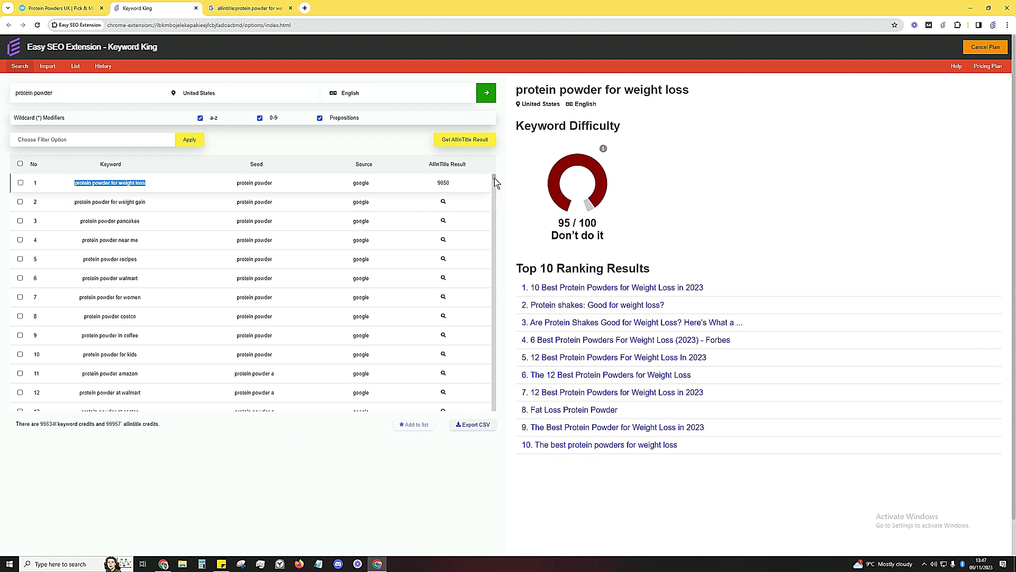
# - Get the AllInTitle results for the whole "protein powder" keyword list and review them down to the last keywords
pyautogui.moveTo(495, 179); pyautogui.dragTo(468, 425)
pyautogui.click(465, 140)
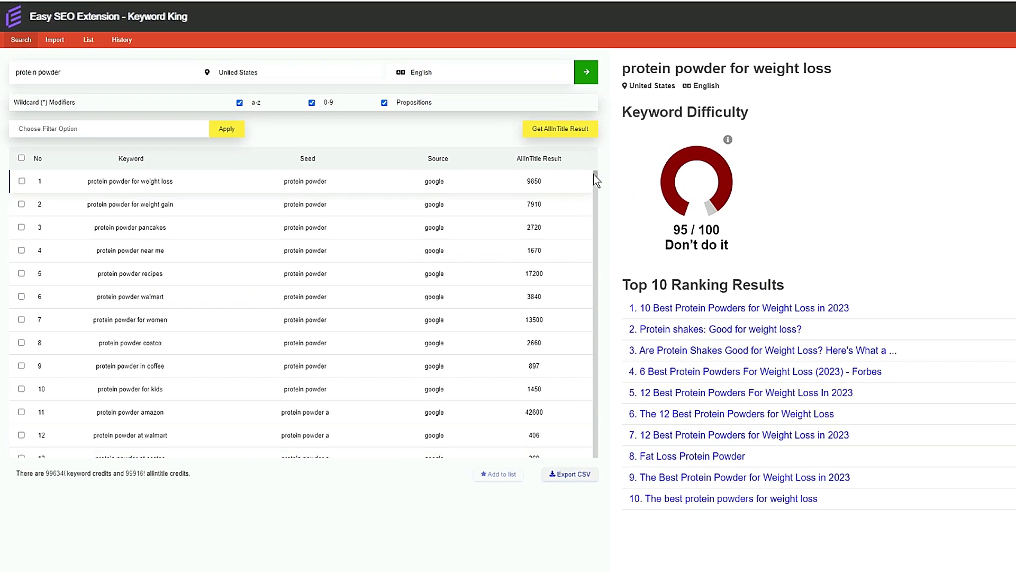
pyautogui.moveTo(497, 180); pyautogui.dragTo(472, 412)
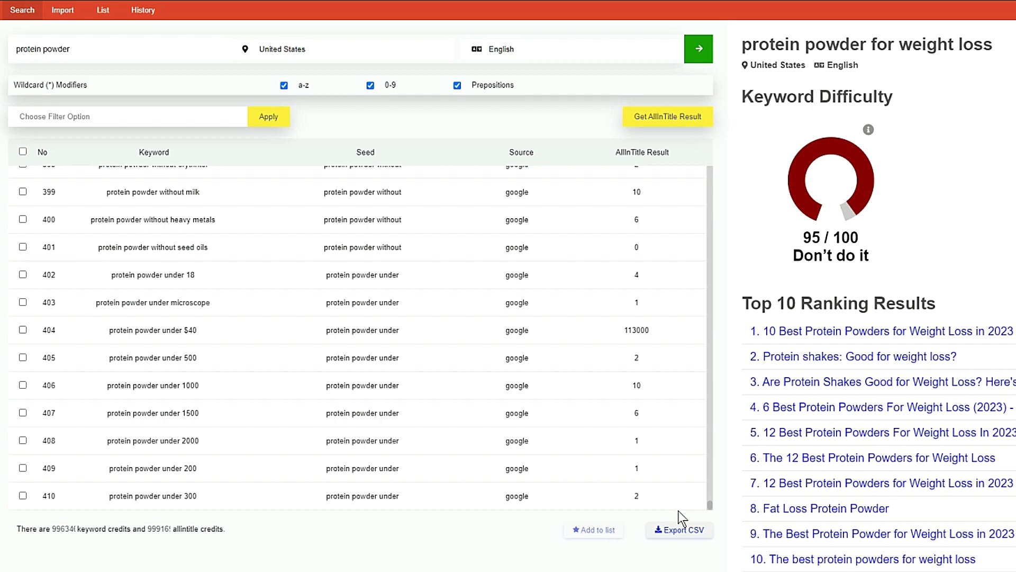
pyautogui.moveTo(709, 504); pyautogui.dragTo(665, 507)
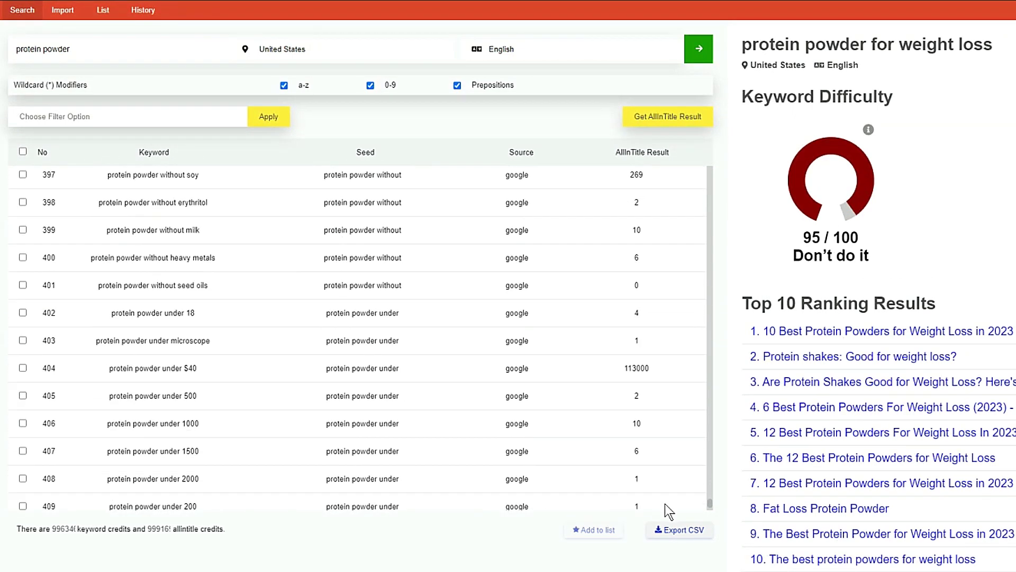
pyautogui.moveTo(665, 503); pyautogui.dragTo(670, 497)
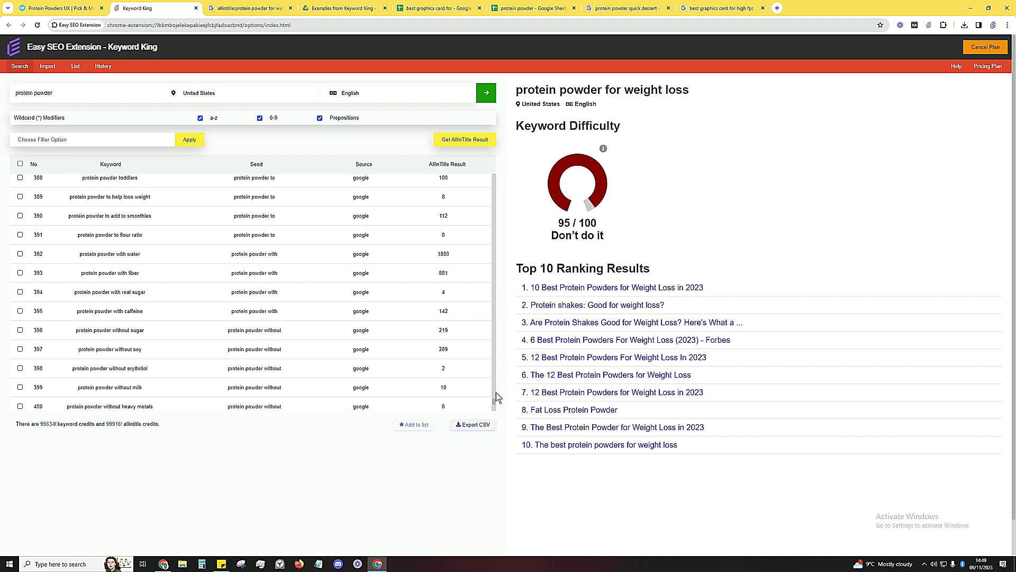
# - Switch to the "protein powder" Google Sheet and sort it by AllInTitle Result, first Z to A and finally A to Z
pyautogui.click(532, 8)
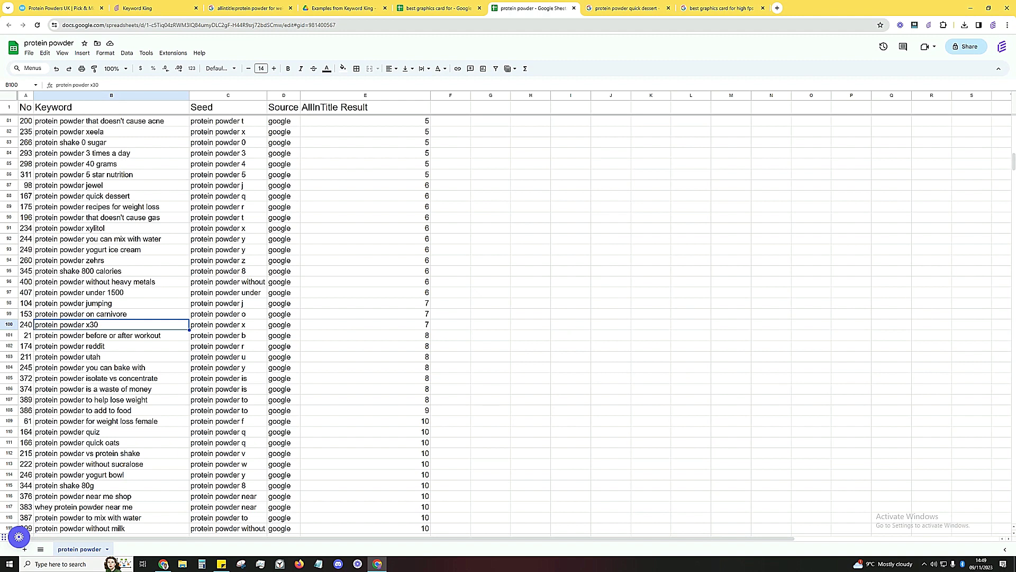
pyautogui.scroll(10, 339, 164)
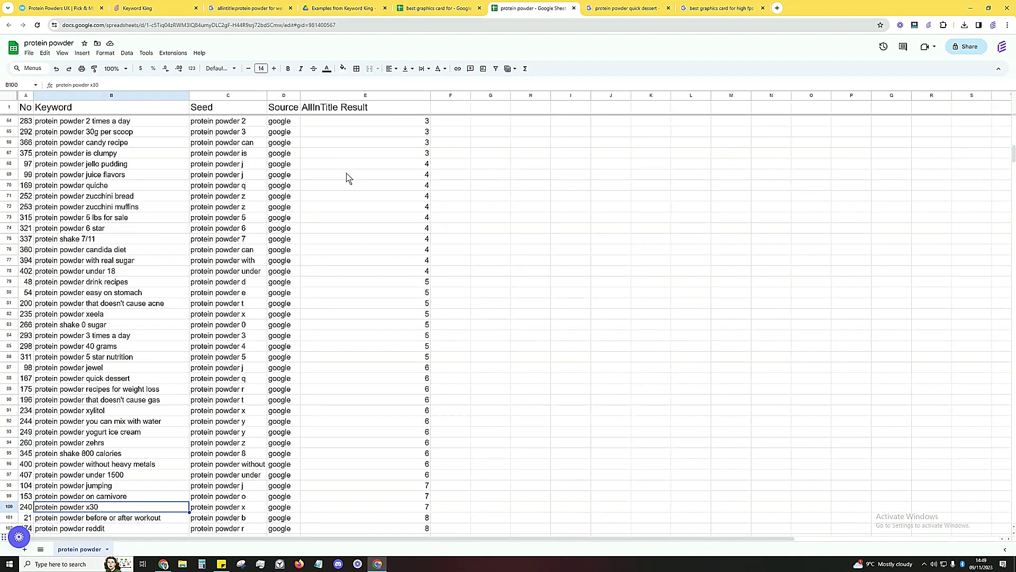
pyautogui.scroll(9, 386, 190)
pyautogui.click(416, 143)
pyautogui.click(424, 97)
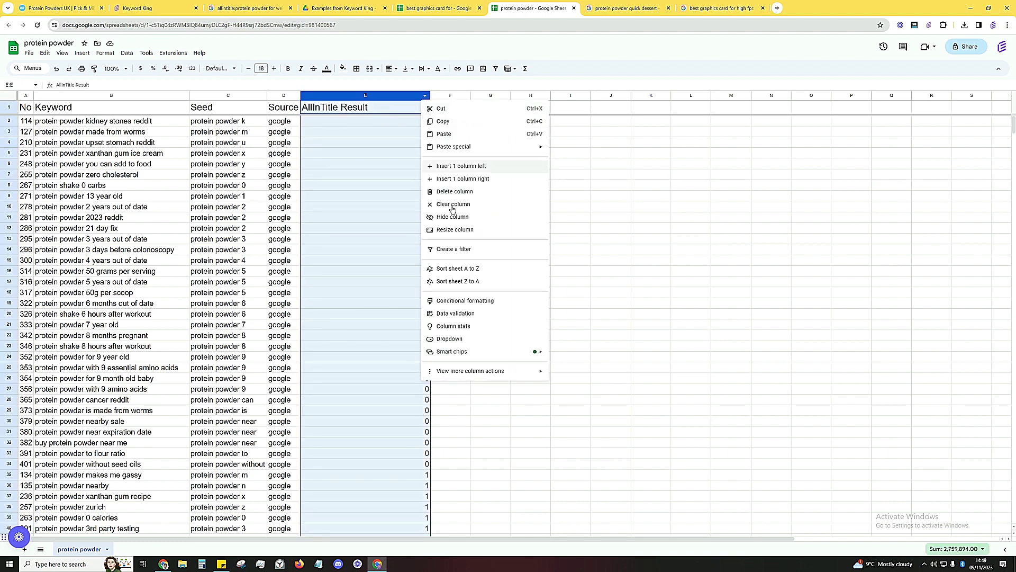
pyautogui.click(472, 284)
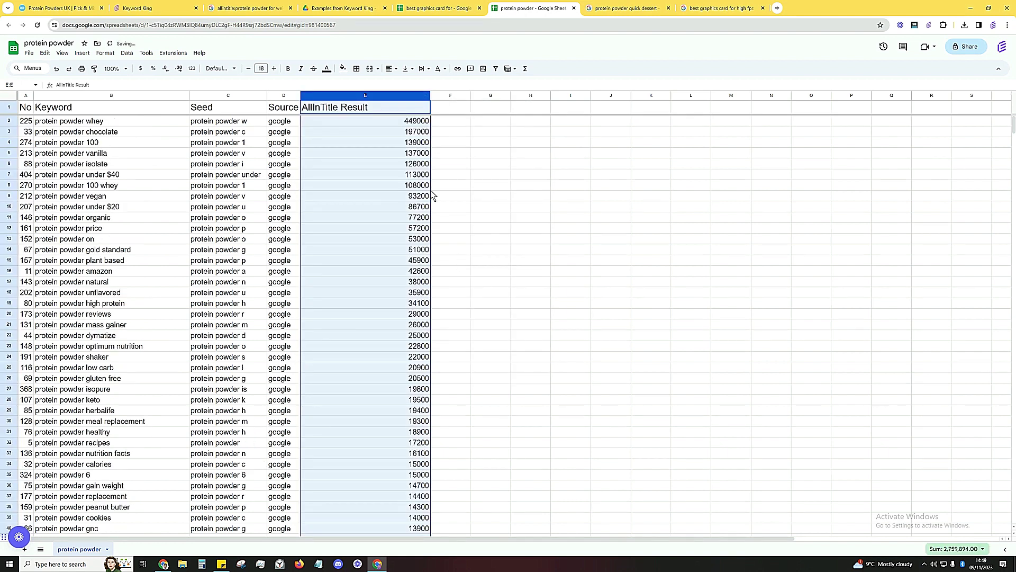
pyautogui.click(425, 98)
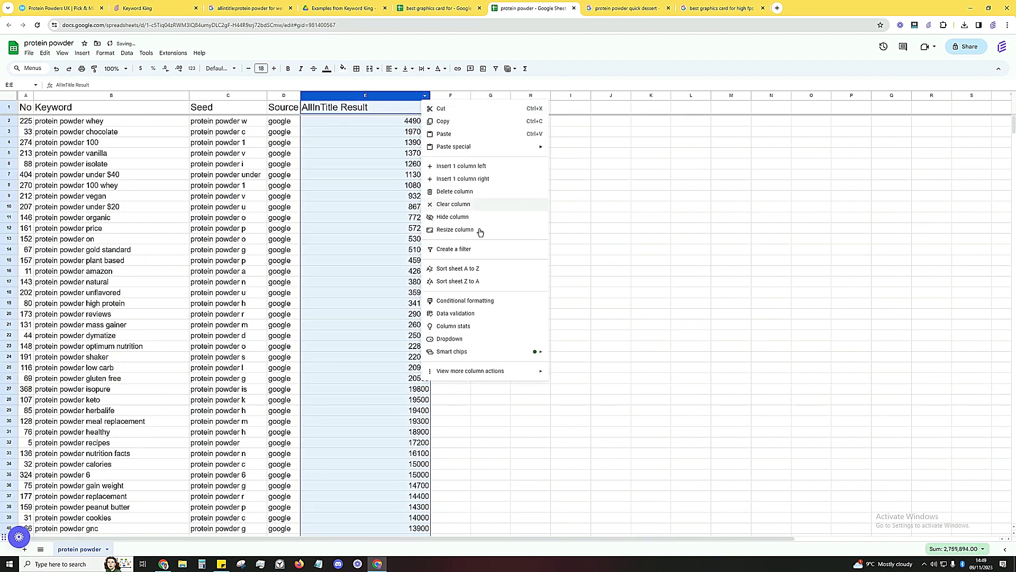
pyautogui.click(471, 269)
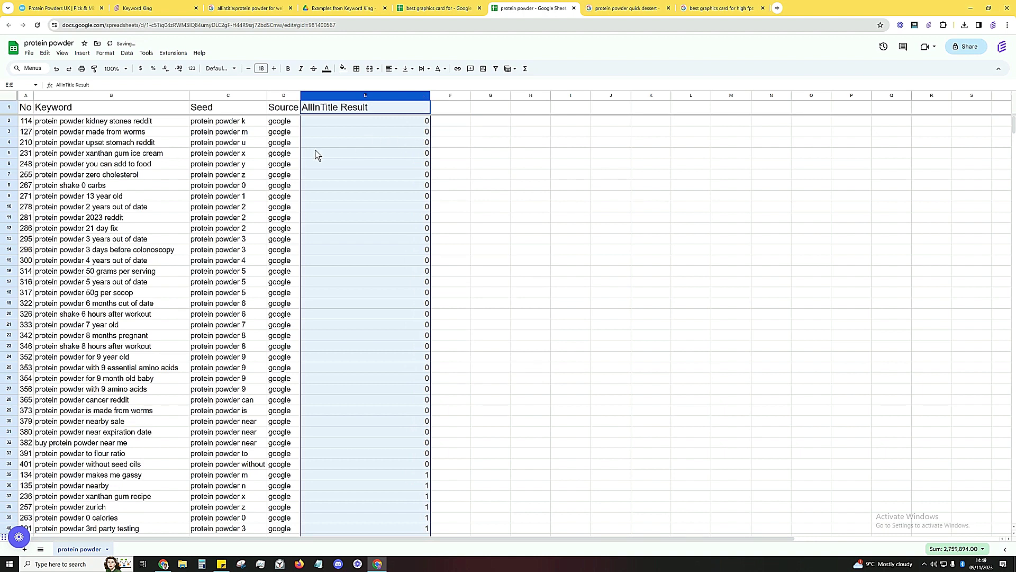
# - Copy the keyword "protein powder made from worms" from the sheet and search Google for it
pyautogui.click(155, 133)
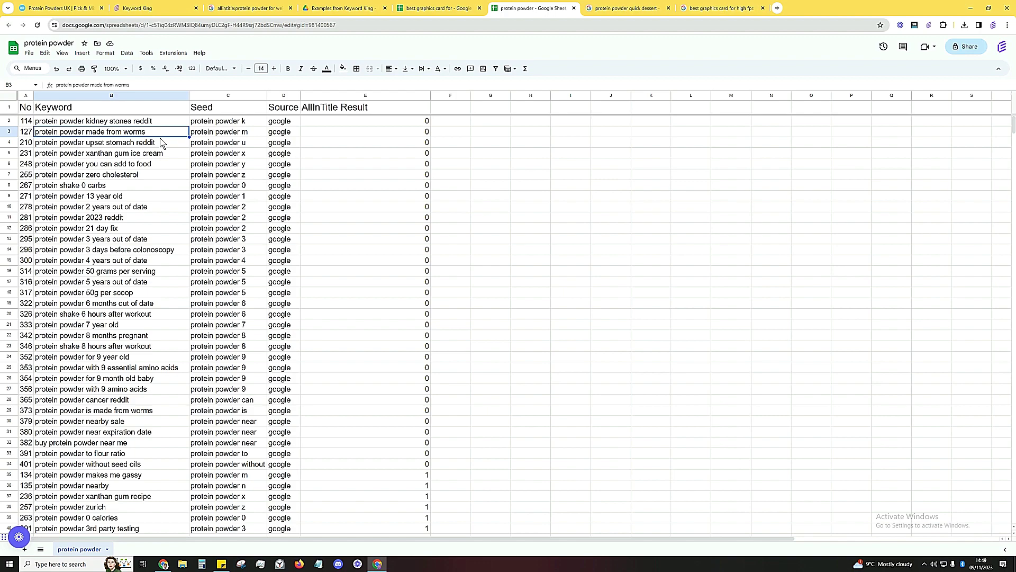
pyautogui.hotkey('ctrl', 'c')
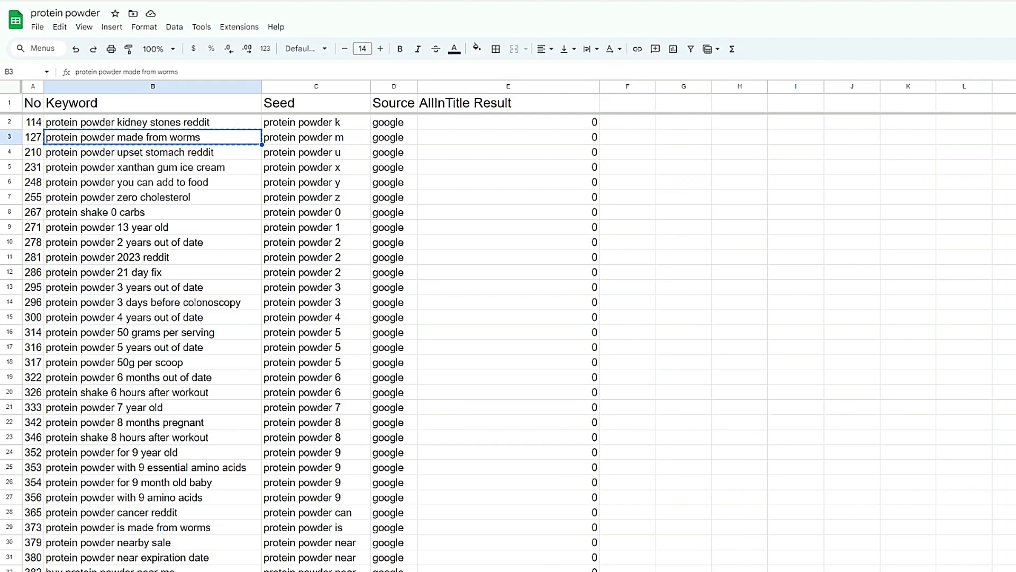
pyautogui.click(627, 8)
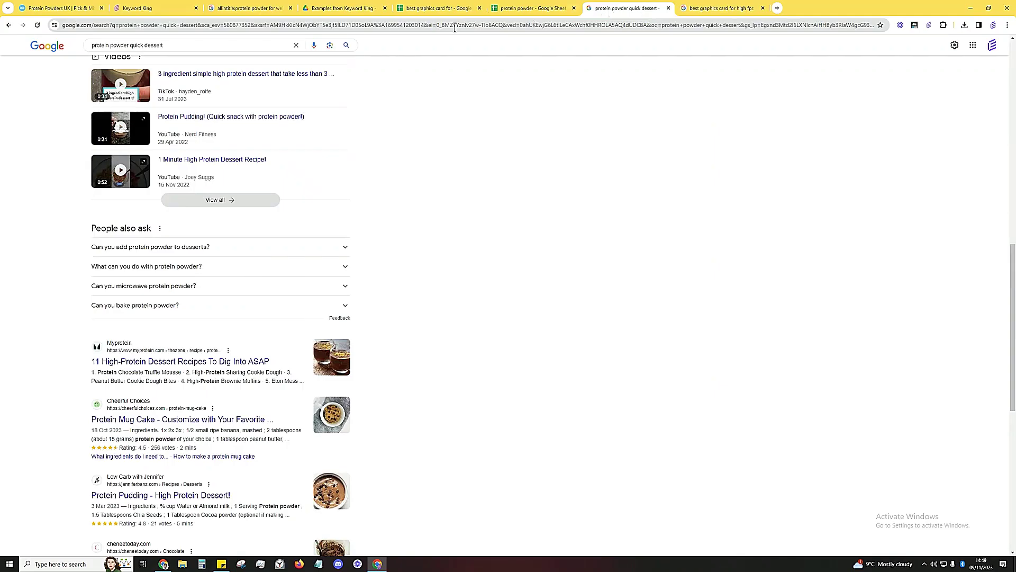
pyautogui.click(297, 45)
pyautogui.hotkey('ctrl', 'v')
pyautogui.press('Return')
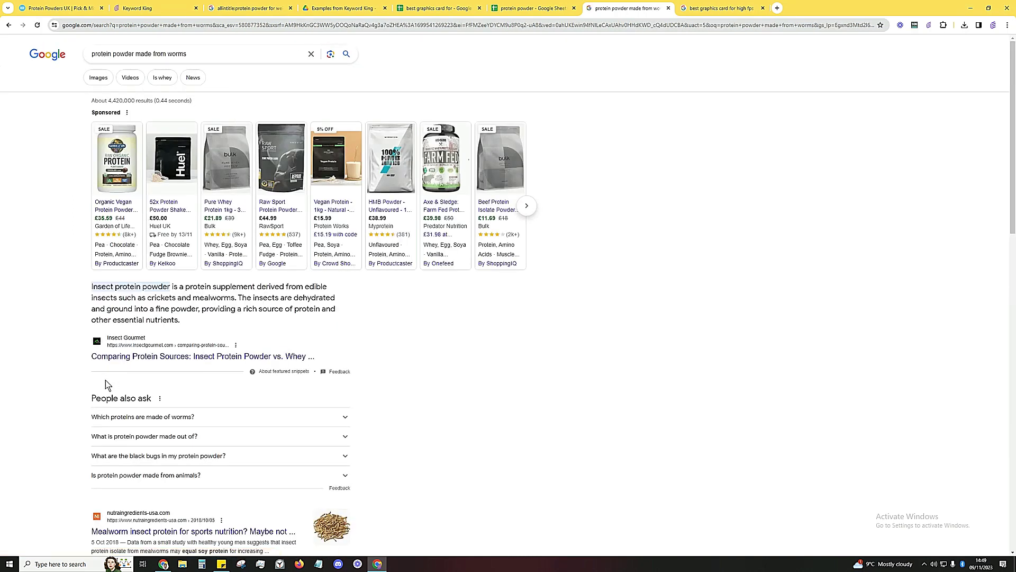
# - Review the page titles ranking for the worm protein keyword and highlight the title of the mealworm insect protein article
pyautogui.scroll(-2, 91, 358)
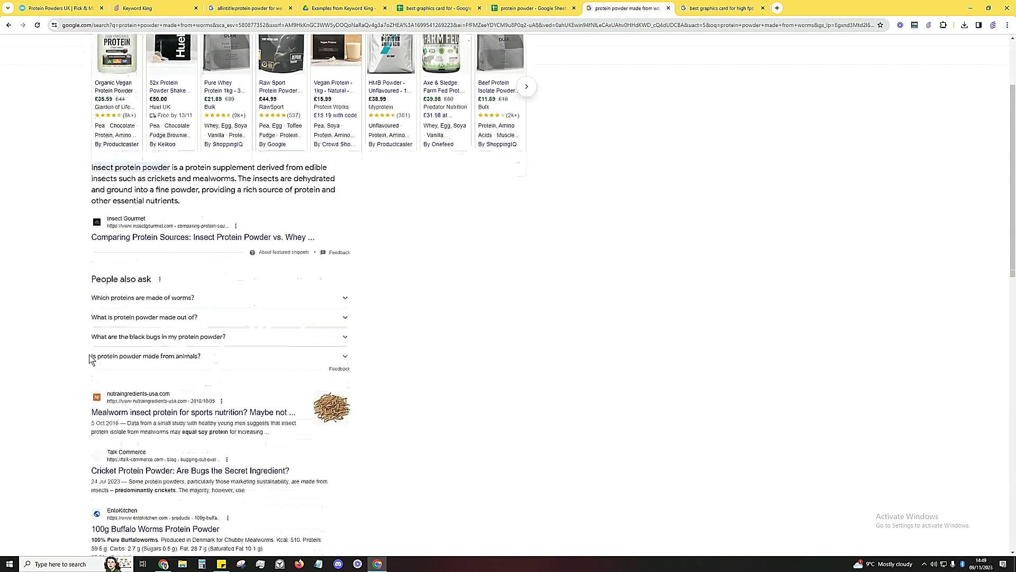
pyautogui.tripleClick(70, 412)
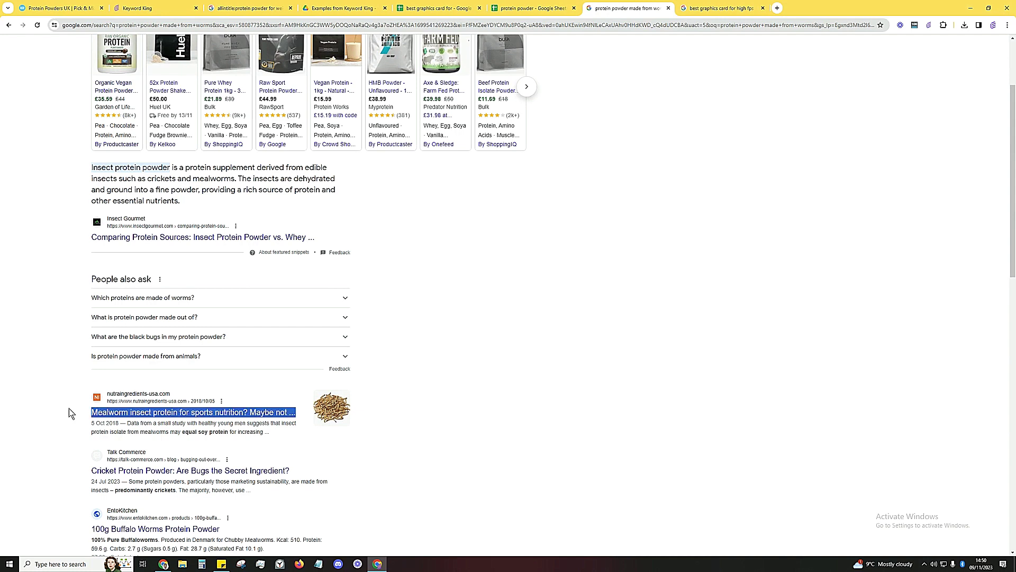
pyautogui.scroll(-2, 69, 412)
# - Return to the keyword sheet, copy "protein powder 4 years out of date", and search Google for it
pyautogui.click(540, 8)
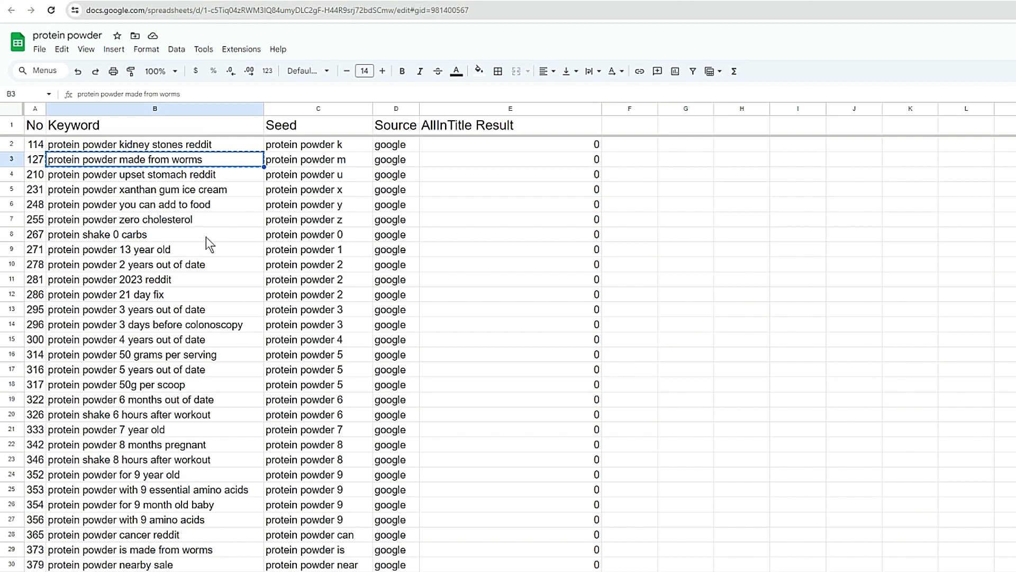
pyautogui.click(205, 246)
pyautogui.press('Escape')
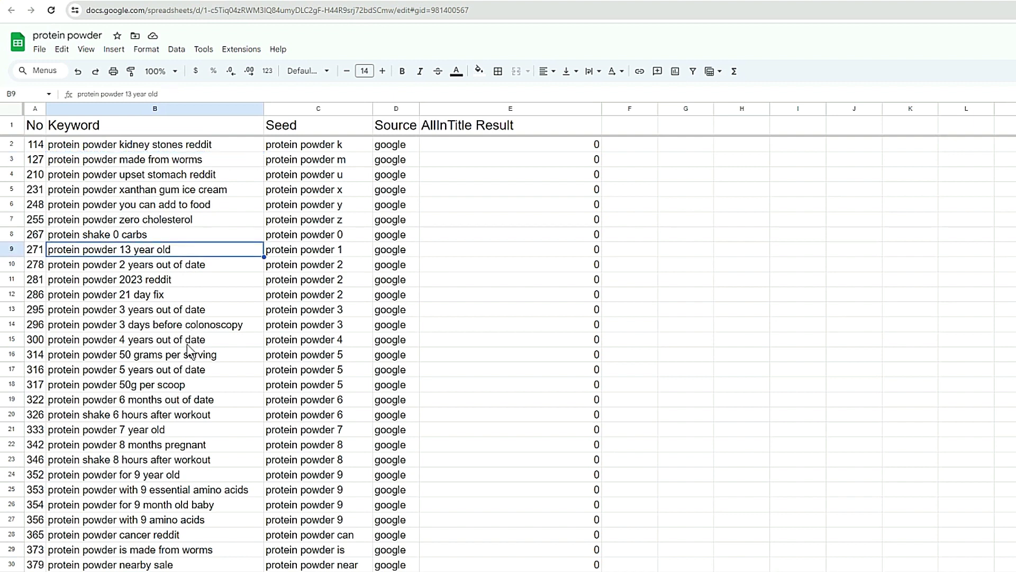
pyautogui.click(187, 344)
pyautogui.hotkey('ctrl', 'c')
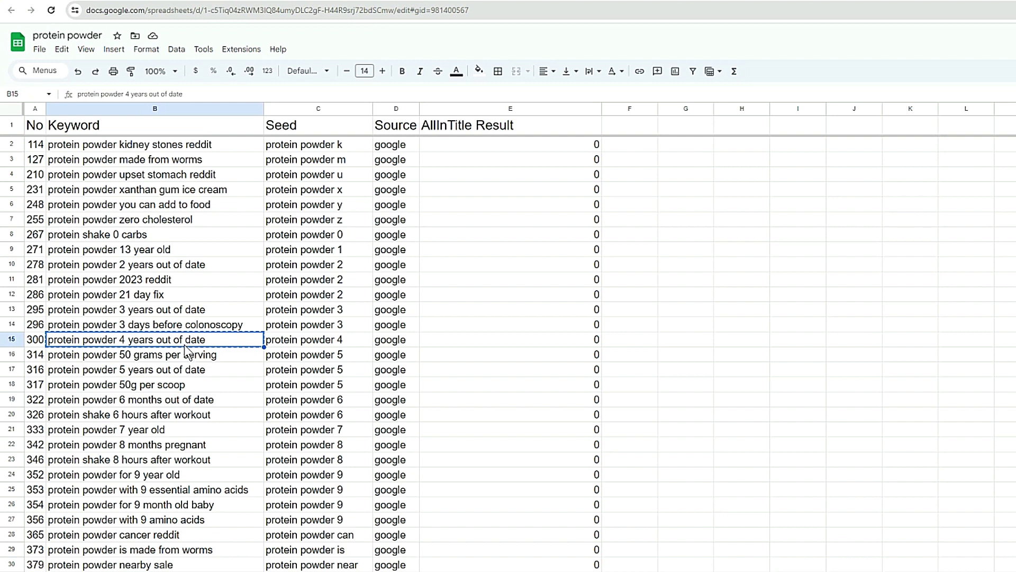
pyautogui.click(133, 373)
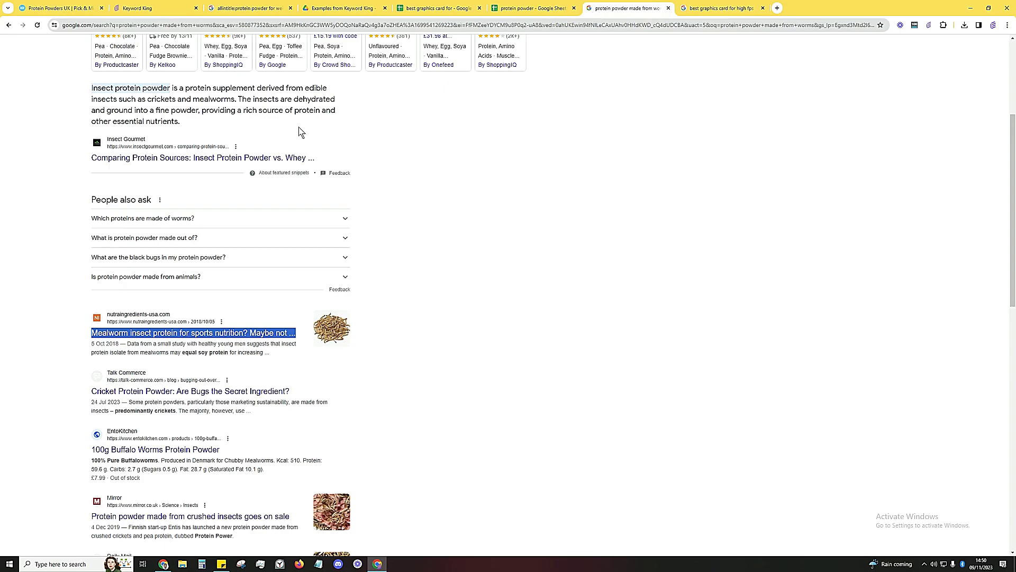
pyautogui.scroll(4, 307, 90)
pyautogui.click(311, 56)
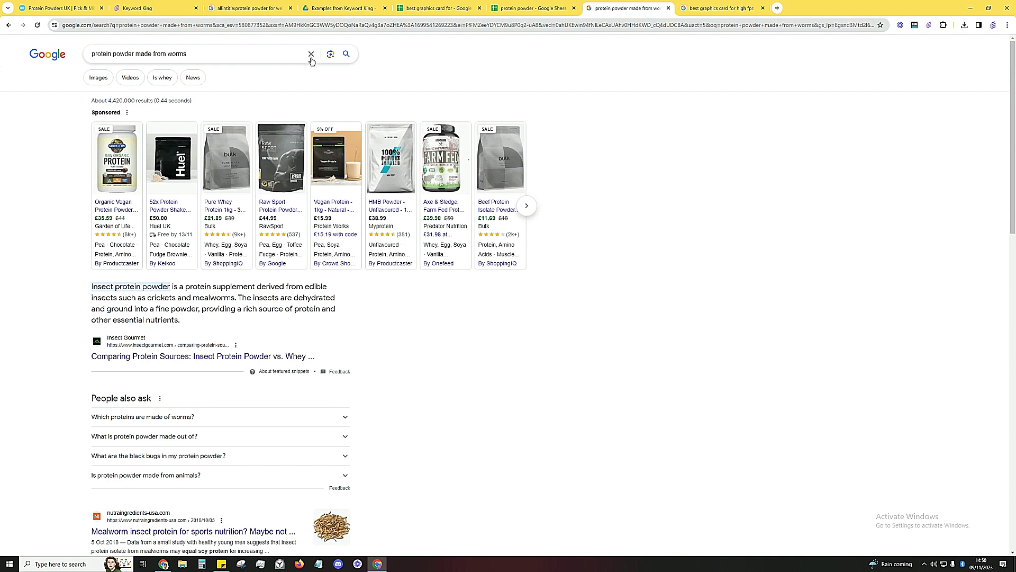
pyautogui.hotkey('ctrl', 'a')
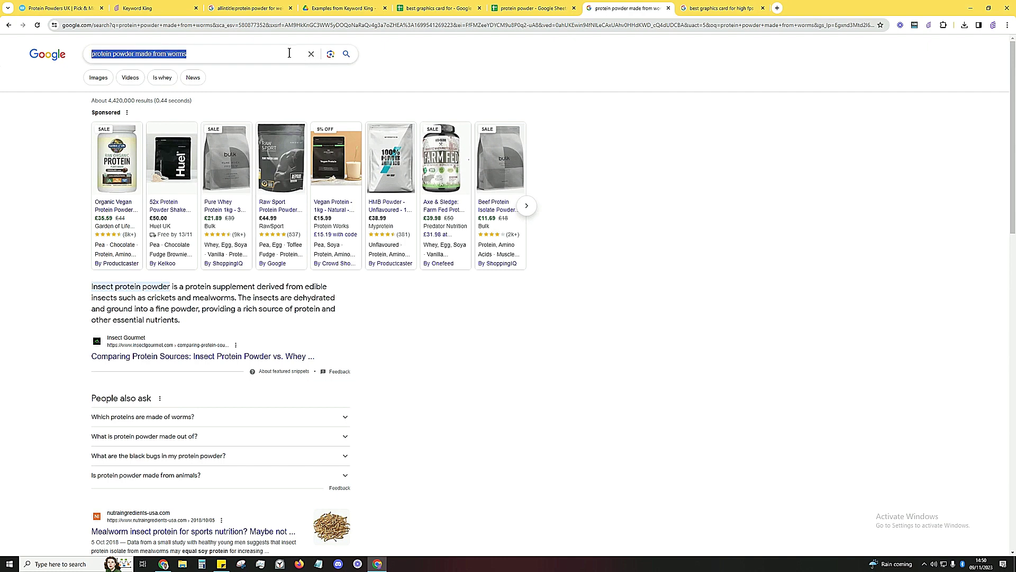
pyautogui.write('protein powder 4 years out of date')
pyautogui.press('Return')
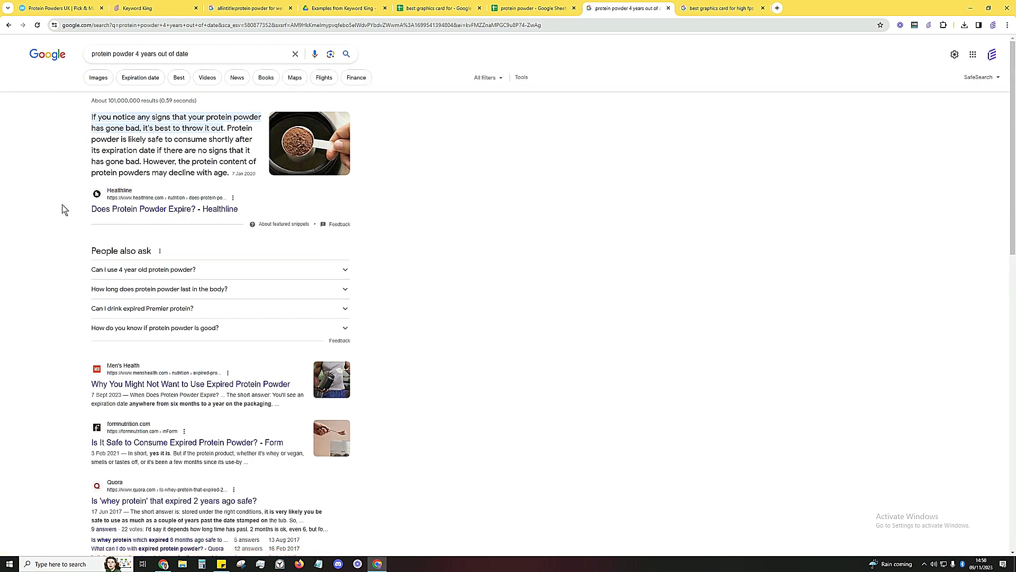
# - Check how closely the ranking titles match the "4 years out of date" keyword, and go back to the keyword sheet
pyautogui.scroll(-3, 62, 205)
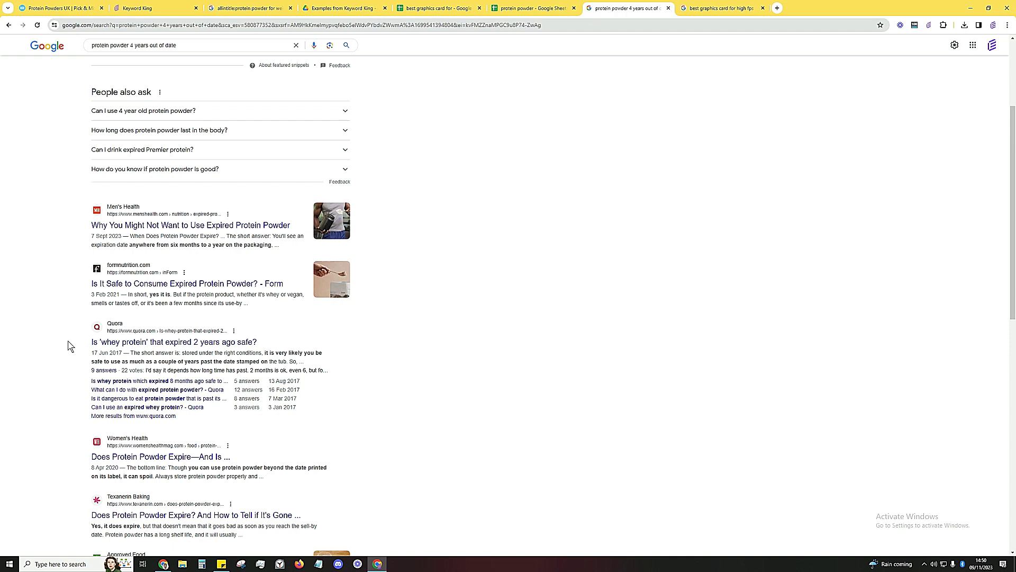
pyautogui.scroll(-1, 68, 346)
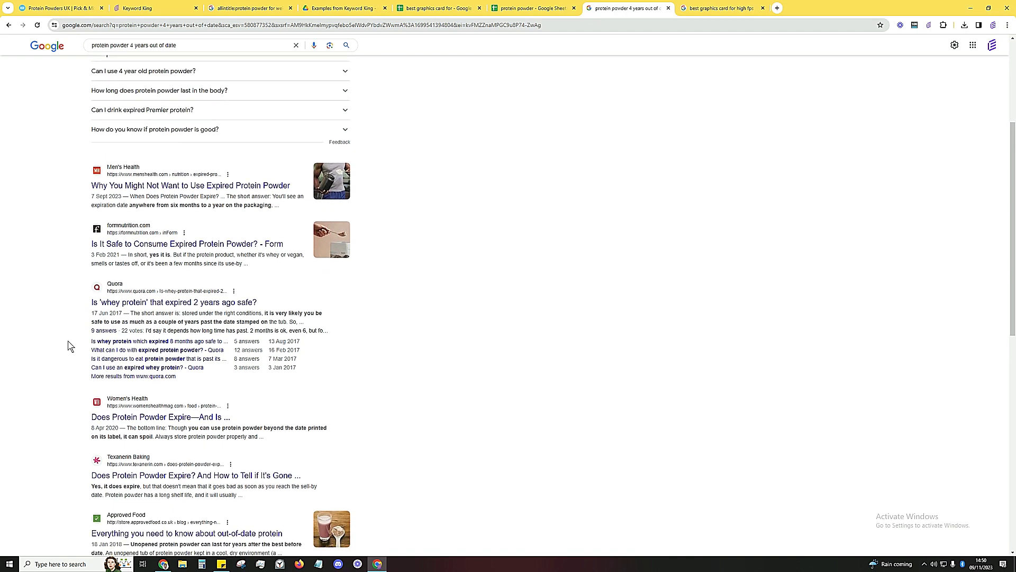
pyautogui.scroll(5, 67, 346)
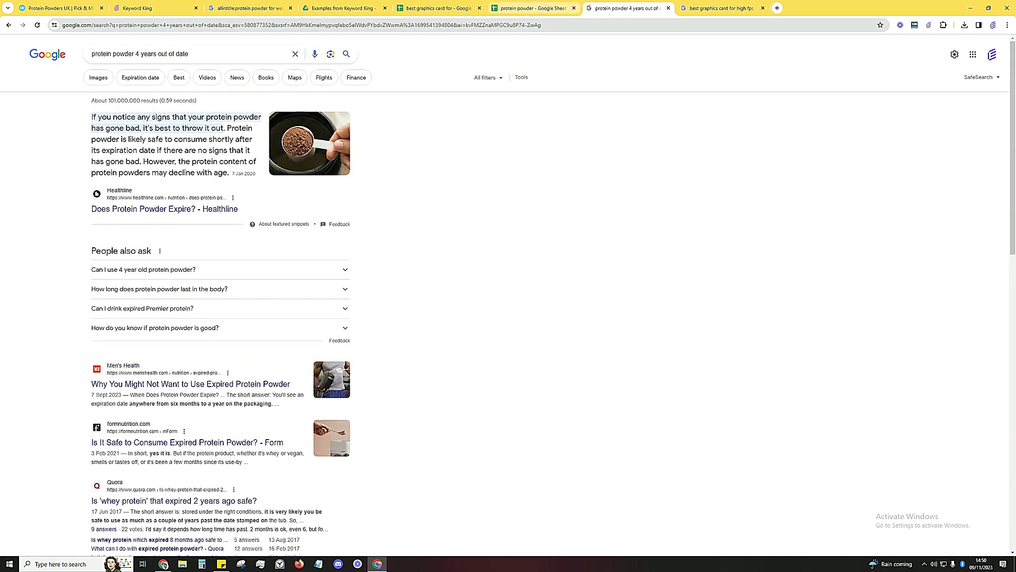
pyautogui.click(533, 9)
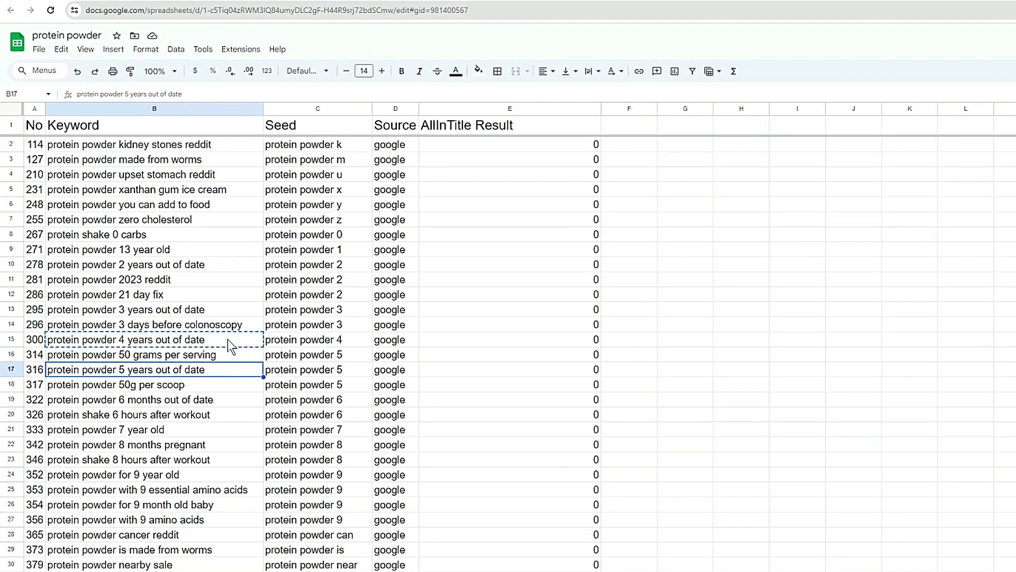
# - Highlight the "protein powder 4 years out of date" row and look through the keywords with the lowest allintitle results in the sheet
pyautogui.moveTo(228, 338); pyautogui.dragTo(536, 342)
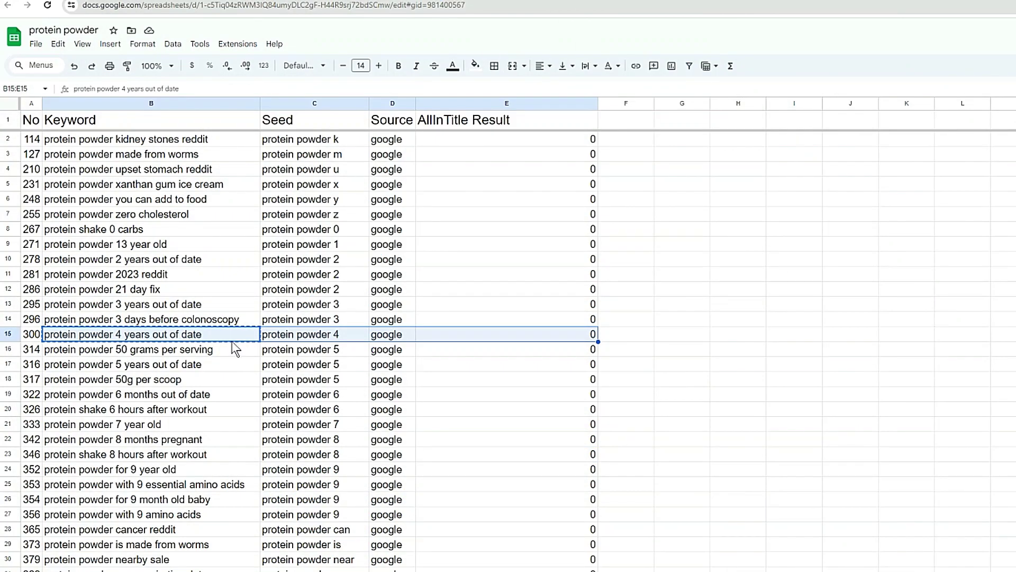
pyautogui.scroll(-2, 239, 352)
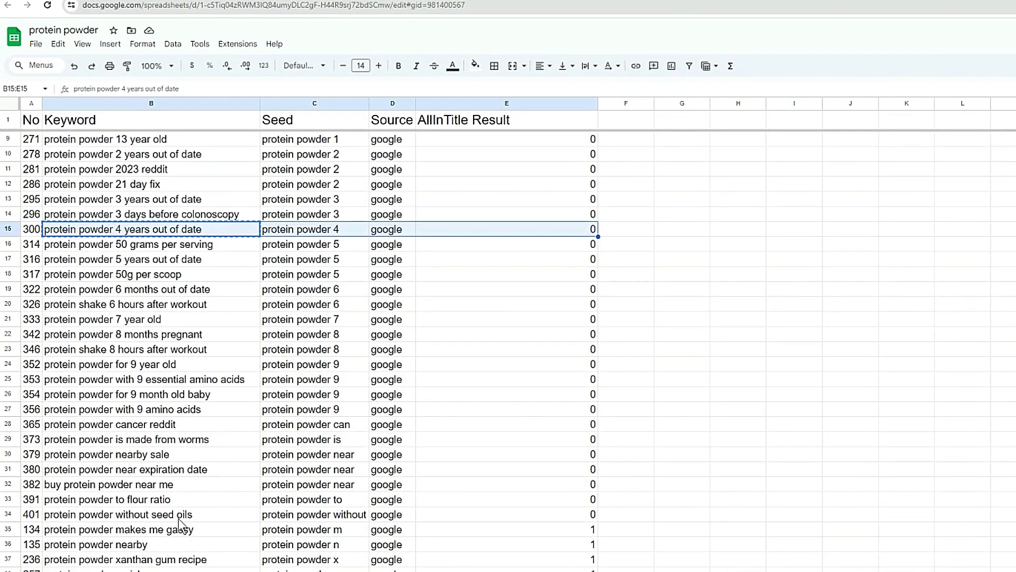
pyautogui.scroll(-2, 191, 513)
pyautogui.scroll(-3, 202, 511)
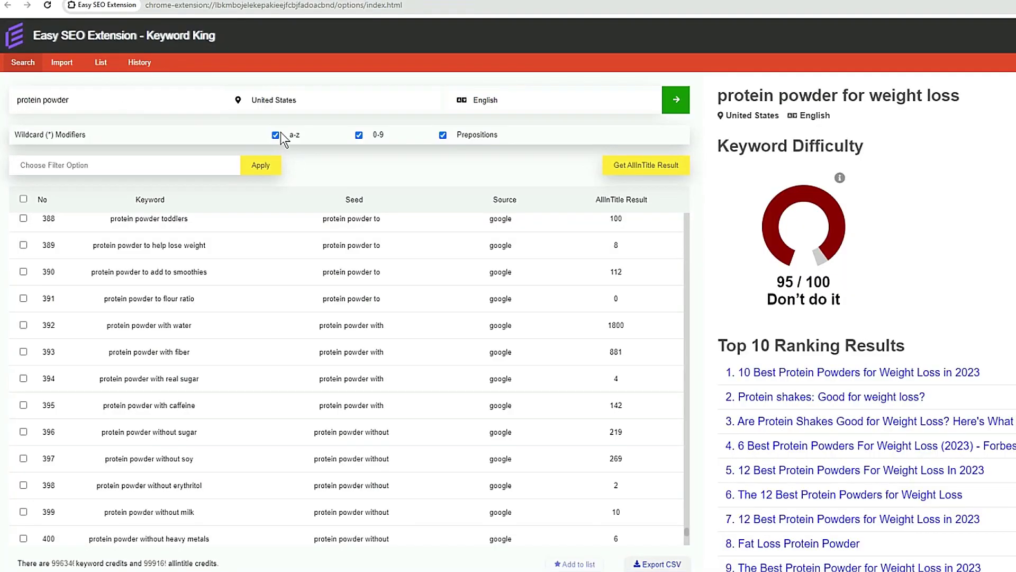
# - Switch to Keyword King and generate keywords for "protein powder" with only the Prepositions modifier enabled
pyautogui.click(359, 135)
pyautogui.click(674, 99)
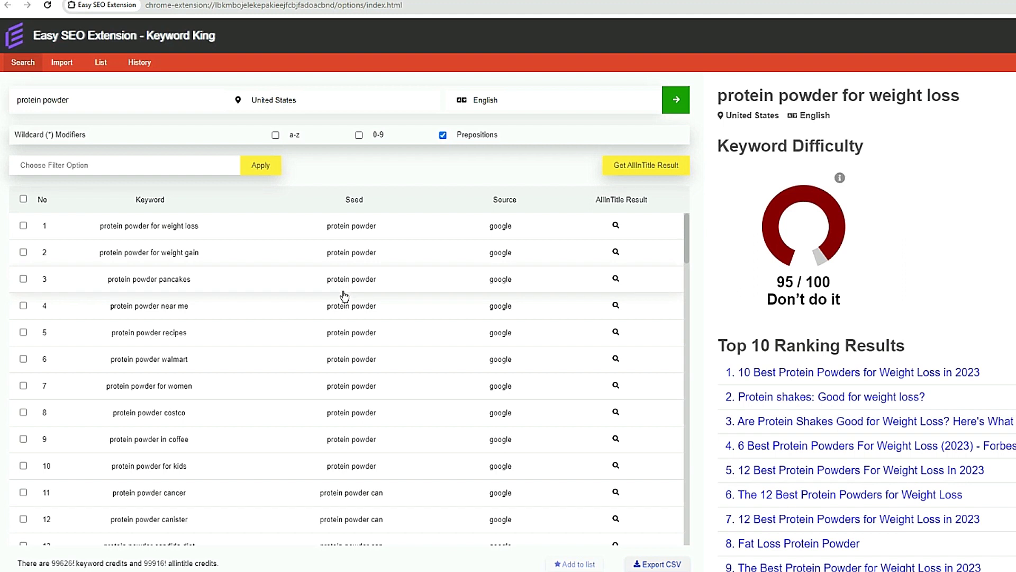
pyautogui.scroll(-3, 320, 314)
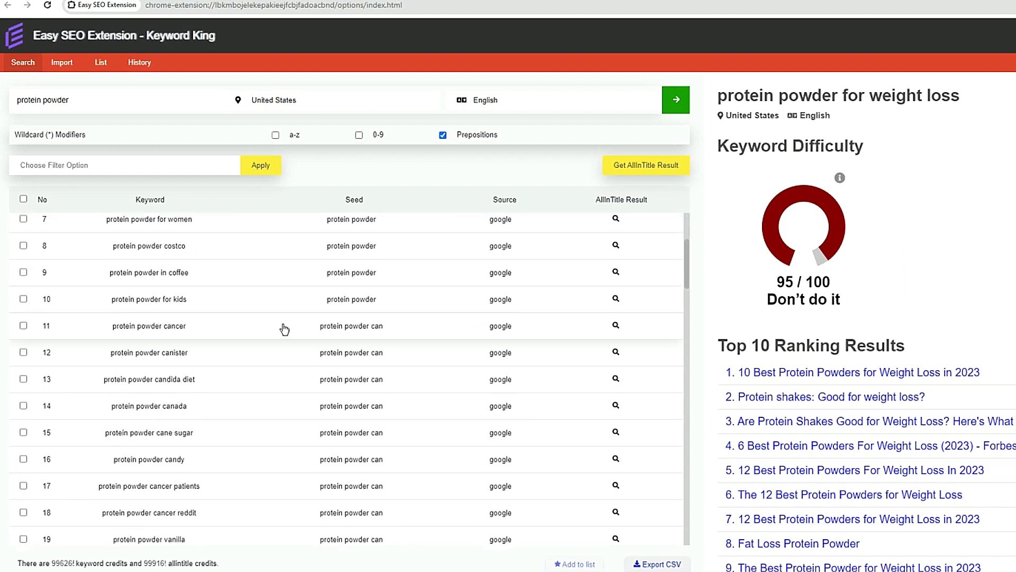
# - Copy the keyword "protein powder canister" from the list and search Google for it
pyautogui.moveTo(199, 357); pyautogui.dragTo(106, 356)
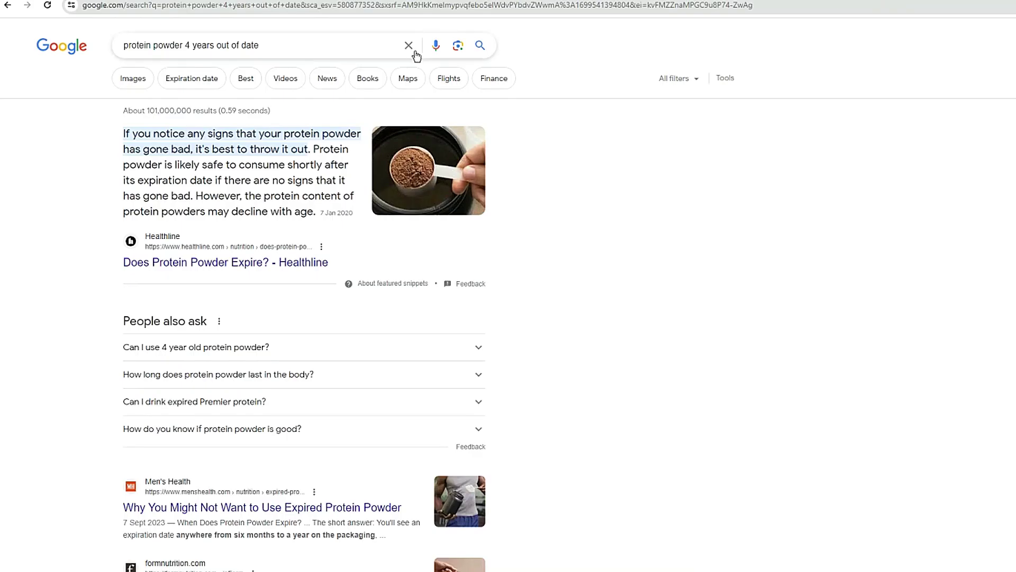
pyautogui.click(409, 46)
pyautogui.hotkey('ctrl', 'v')
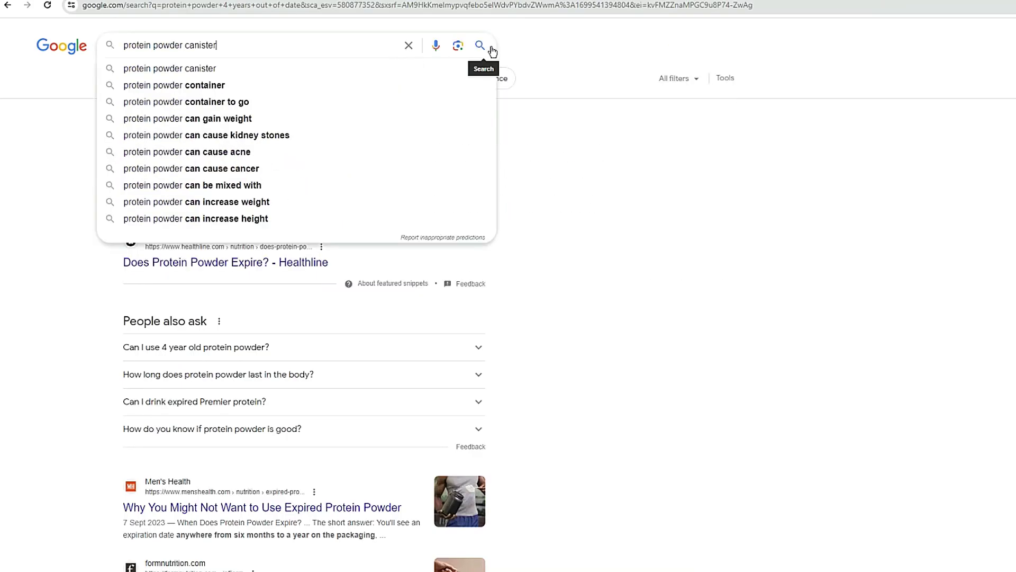
pyautogui.click(492, 47)
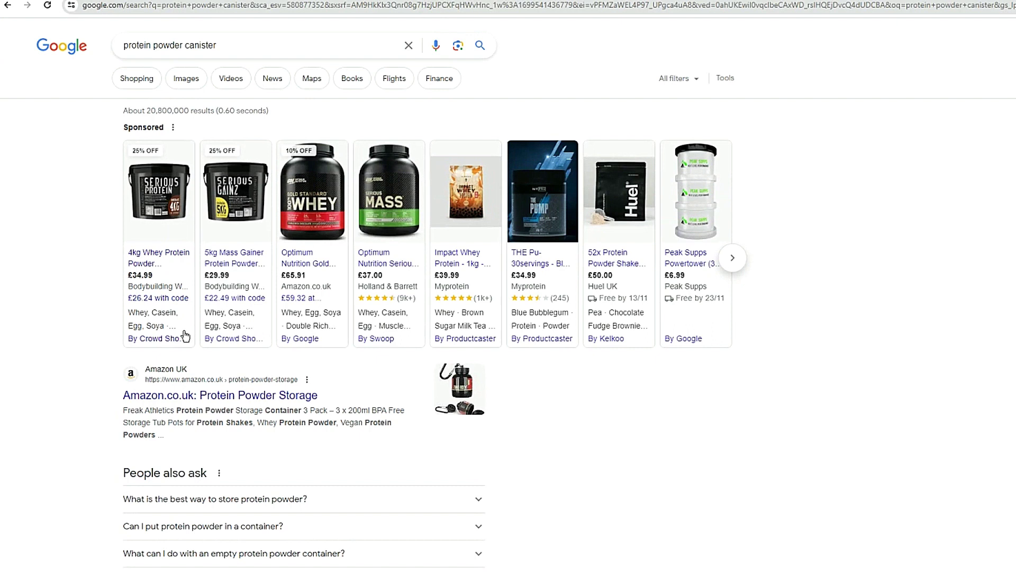
# - Review the page titles ranking on Google for "protein powder canister"
pyautogui.scroll(-2, 113, 374)
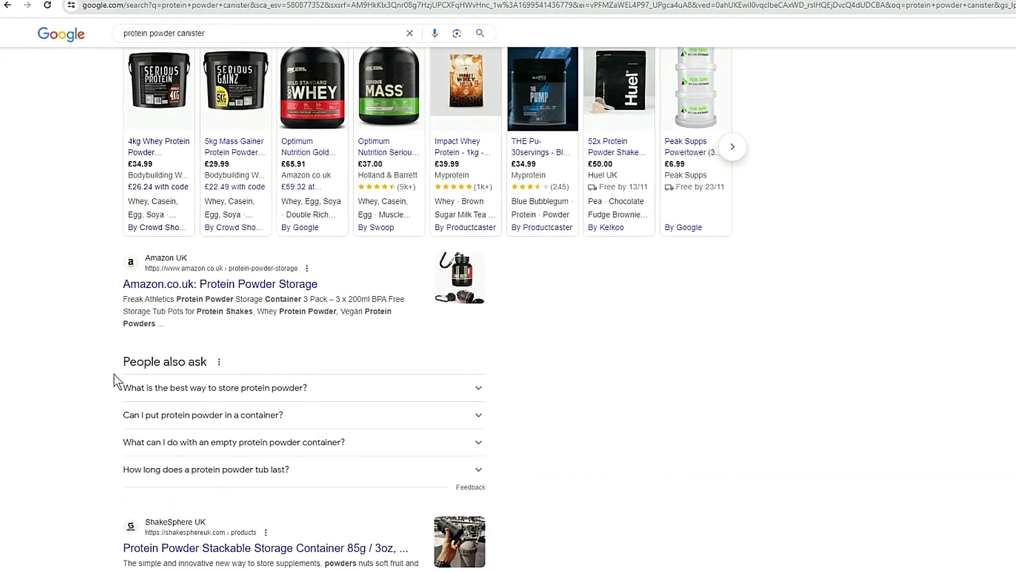
pyautogui.scroll(-3, 114, 373)
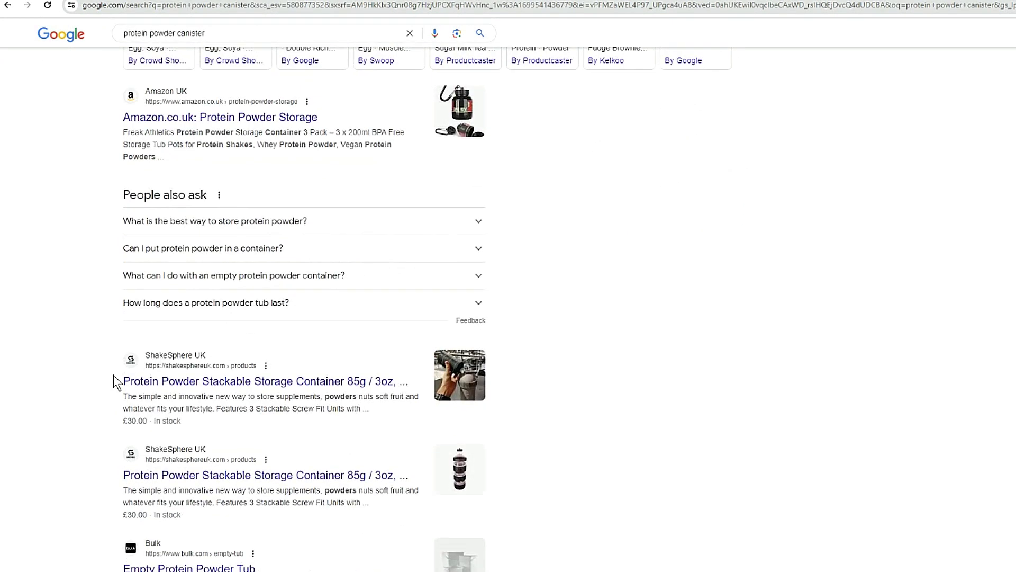
pyautogui.scroll(5, 113, 381)
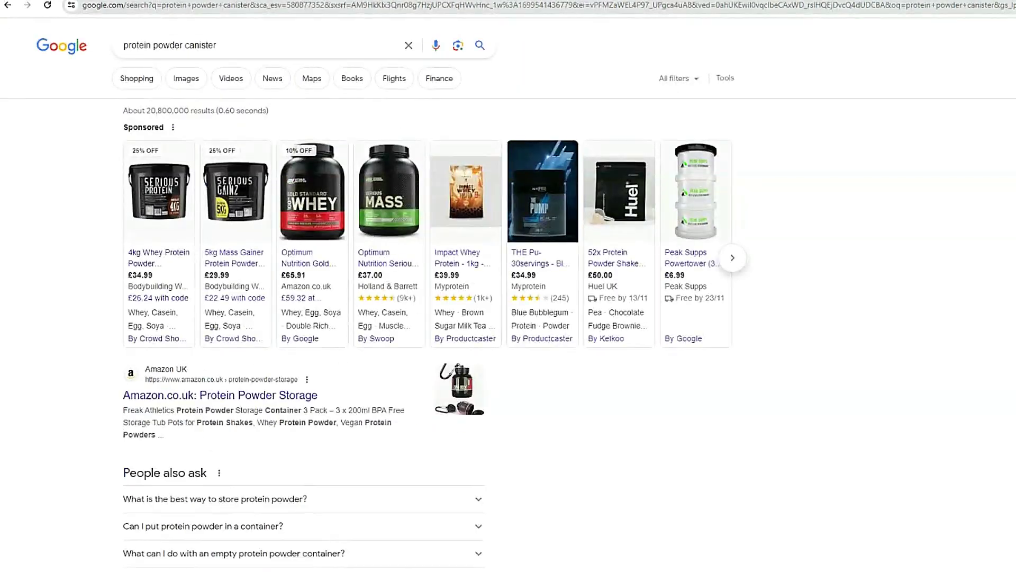
pyautogui.hotkey('ctrl', 'shift', 'Tab')
pyautogui.hotkey('ctrl', 'Tab')
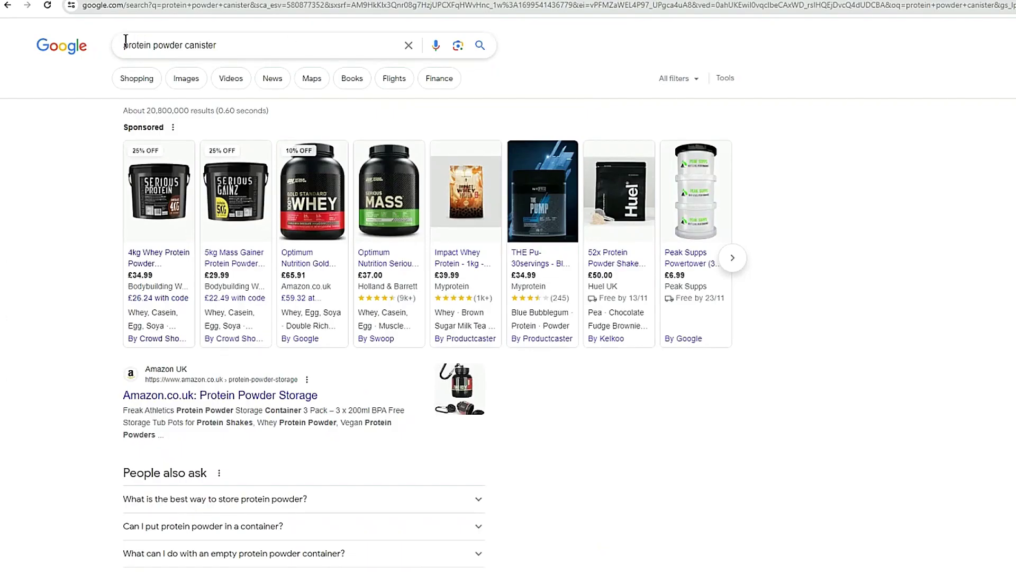
# - Check Google with "allintitle:protein powder canister" and go back to the regular results for the keyword
pyautogui.click(155, 31)
pyautogui.press('Home')
pyautogui.write('allintitle:')
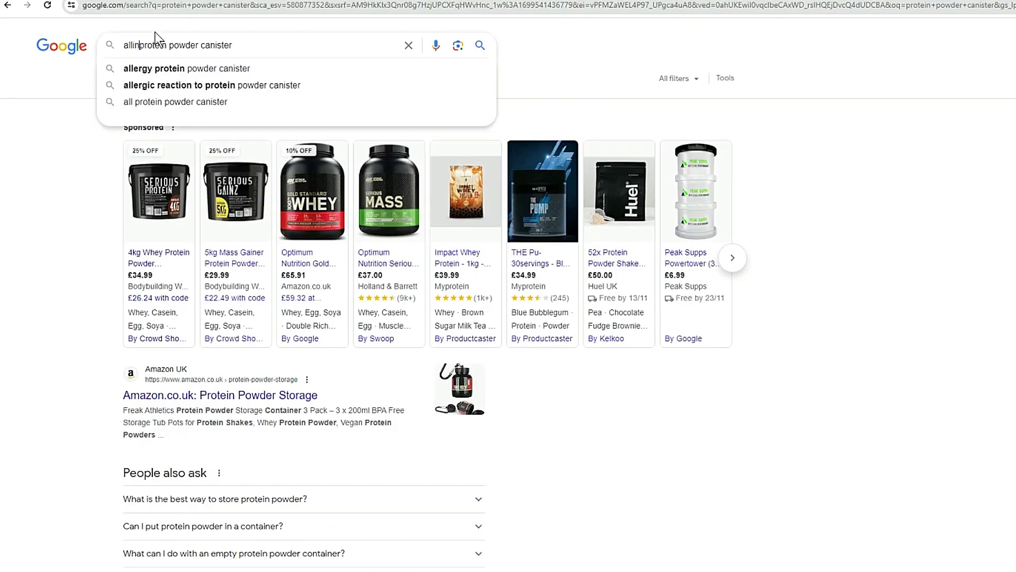
pyautogui.press('Return')
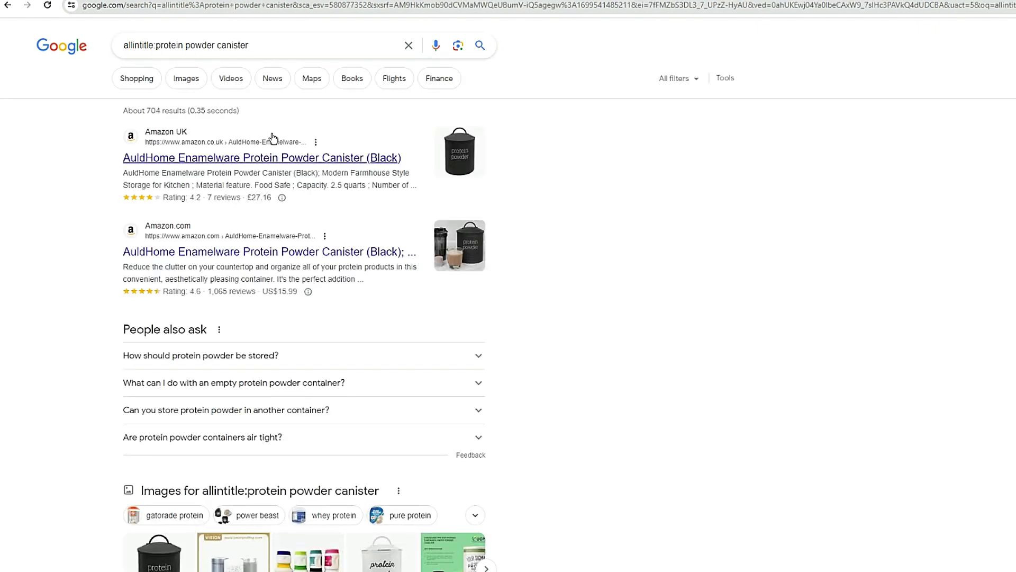
pyautogui.hotkey('alt', 'Left')
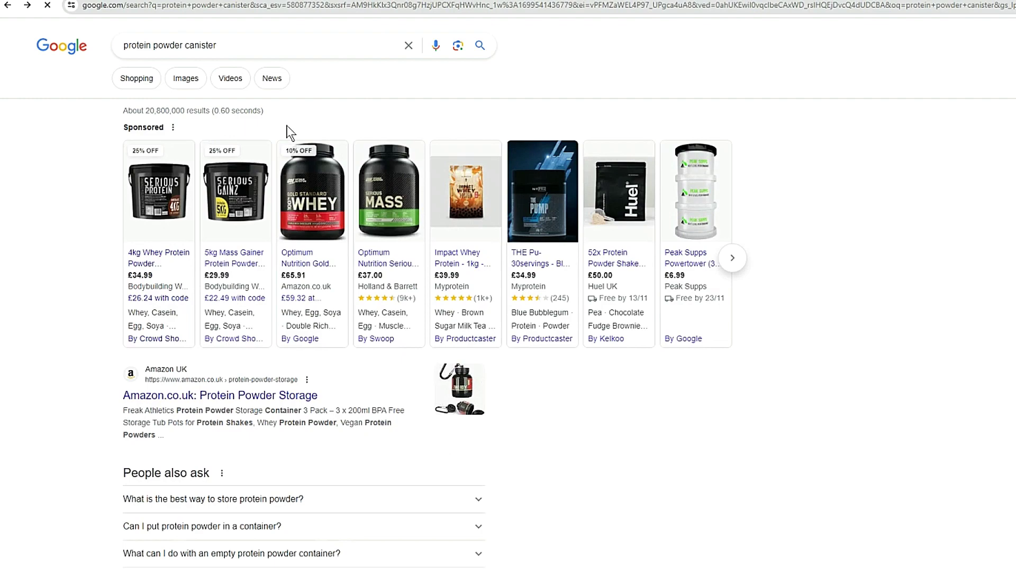
# - Return to Keyword King and generate keywords for "protein powder for" with only the a-z modifier enabled
pyautogui.hotkey('ctrl', 'Tab')
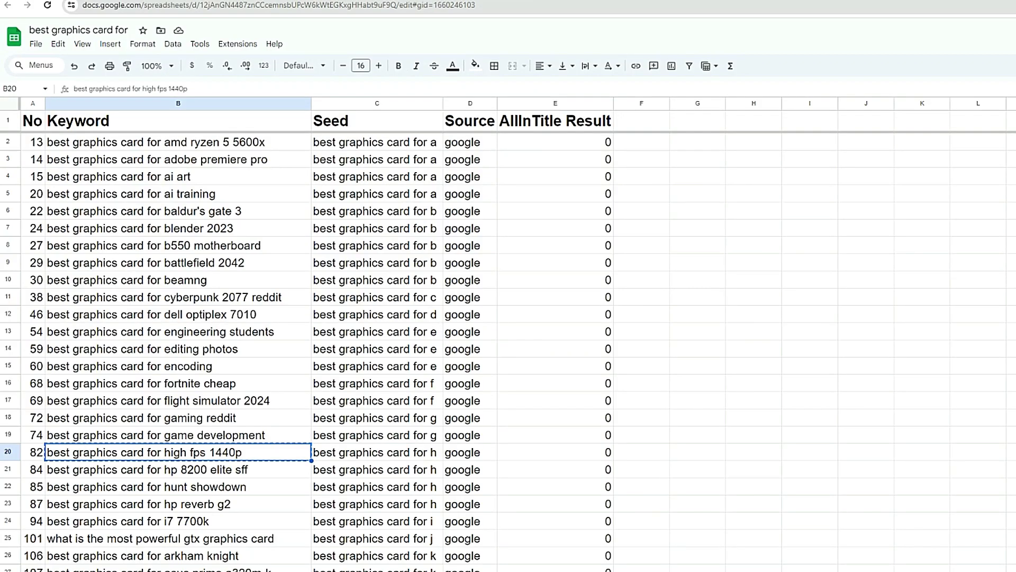
pyautogui.hotkey('ctrl', 'Tab')
pyautogui.hotkey('ctrl', 'Tab')
pyautogui.click(114, 95)
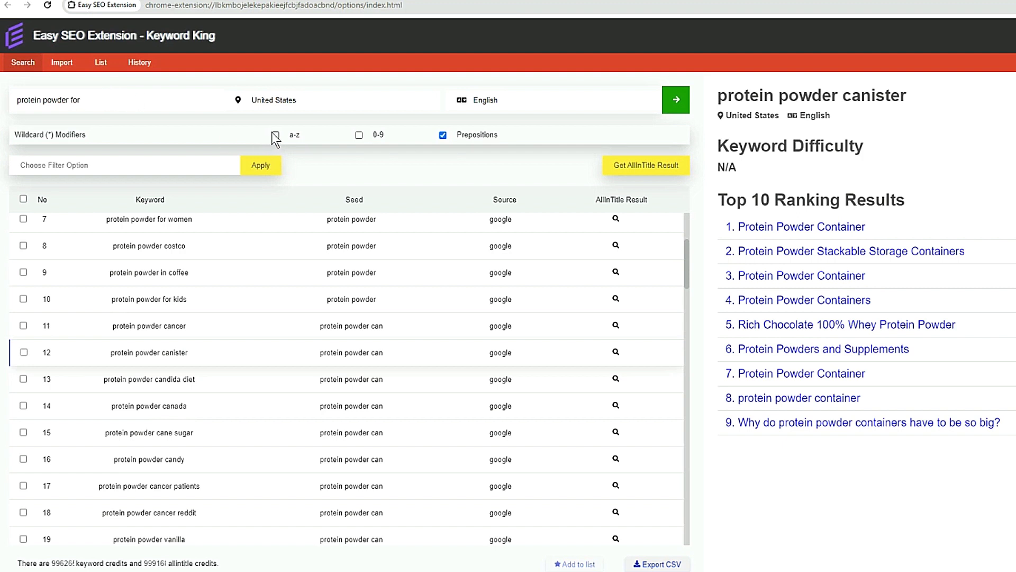
pyautogui.click(442, 134)
pyautogui.click(674, 103)
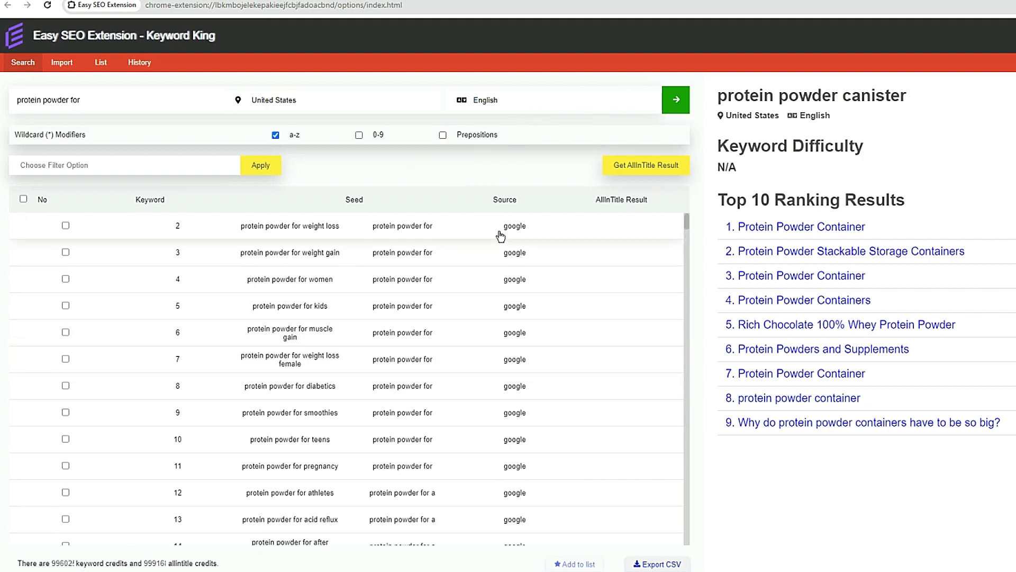
# - Look through the generated "protein powder for" keywords down to those starting with t
pyautogui.scroll(-8, 396, 291)
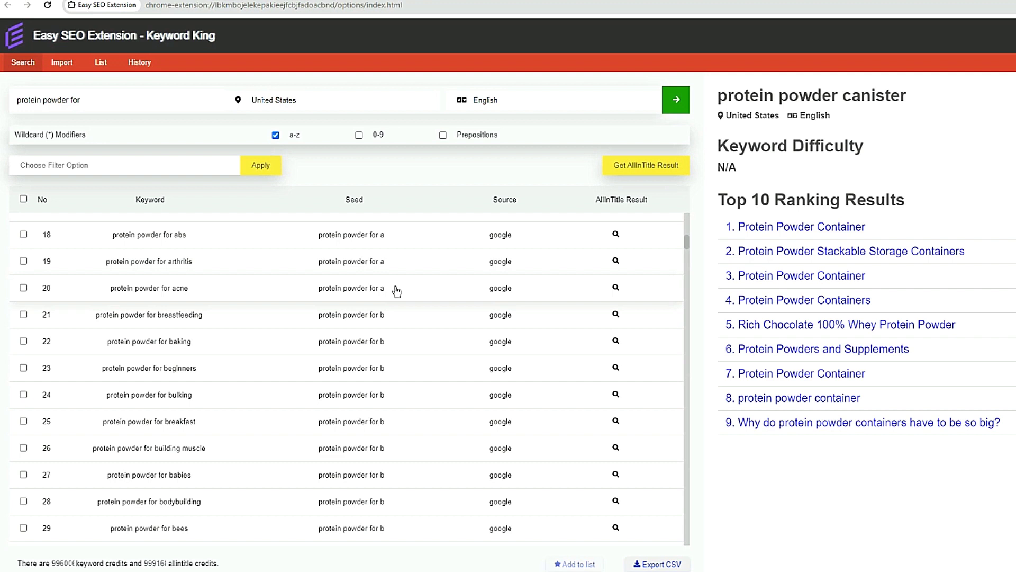
pyautogui.scroll(-9, 685, 253)
pyautogui.moveTo(686, 255); pyautogui.dragTo(684, 432)
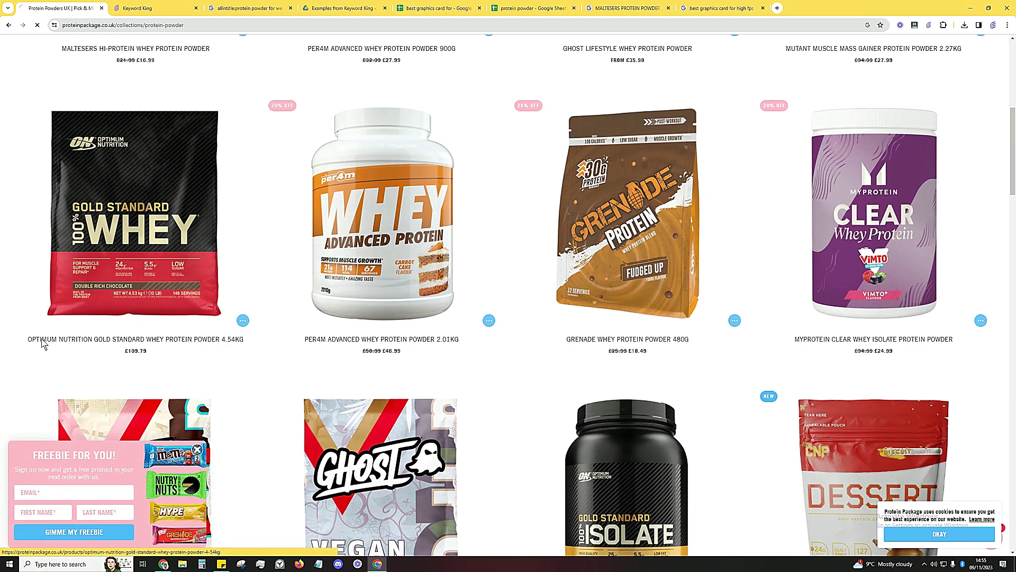
# - Open the Optimum Nutrition Gold Standard Whey Protein Powder 4.54kg product on the Protein Package site and copy its brand name
pyautogui.click(42, 339)
pyautogui.moveTo(26, 129); pyautogui.dragTo(73, 125)
pyautogui.hotkey('ctrl', 'c')
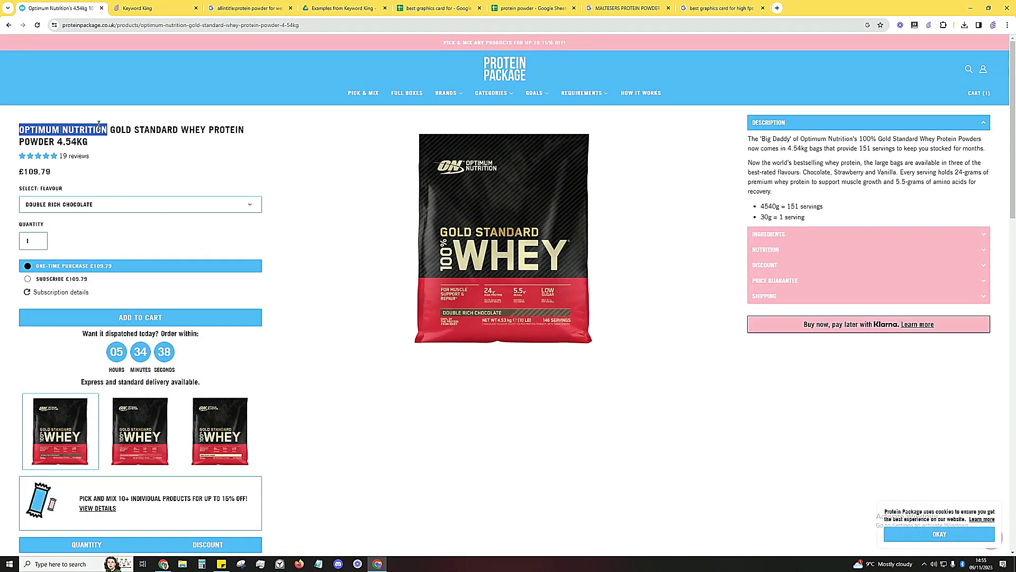
# - Build the query "optimum nutrition whey protein vs" in Google from the copied brand name and its suggestions, and copy the whole query
pyautogui.click(212, 9)
pyautogui.click(291, 55)
pyautogui.hotkey('ctrl', 'v')
pyautogui.press('Down')
pyautogui.press('Down')
pyautogui.write('vs')
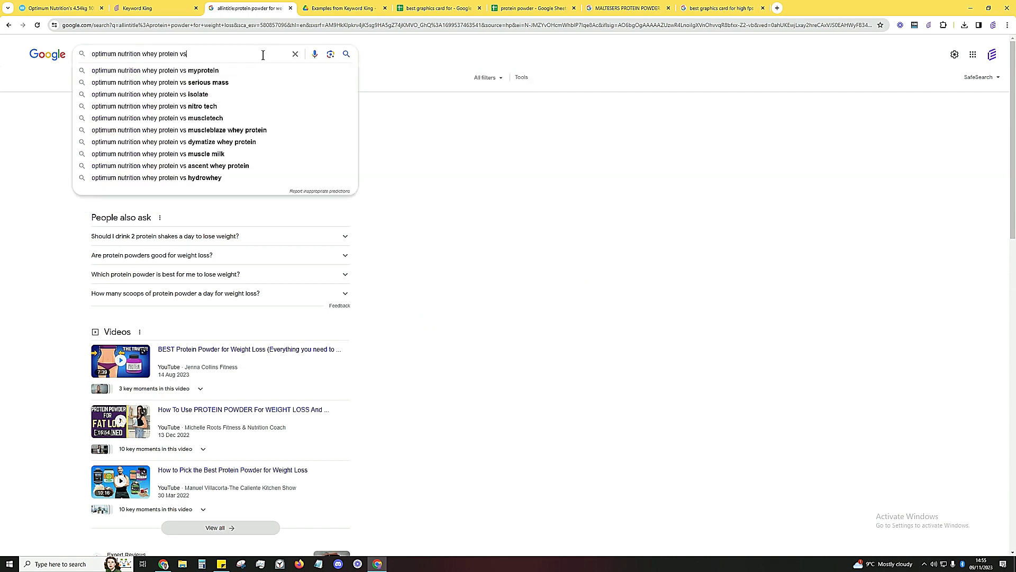
pyautogui.moveTo(189, 54); pyautogui.dragTo(89, 53)
pyautogui.hotkey('ctrl', 'c')
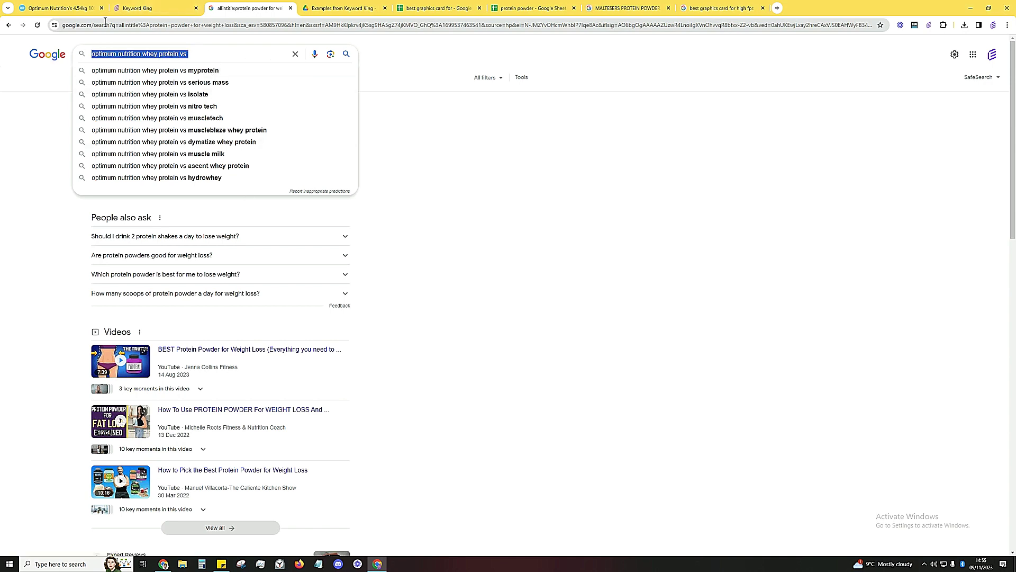
# - Generate keywords in Keyword King for "optimum nutrition whey protein vs" with the a-z and 0-9 modifiers enabled
pyautogui.click(69, 10)
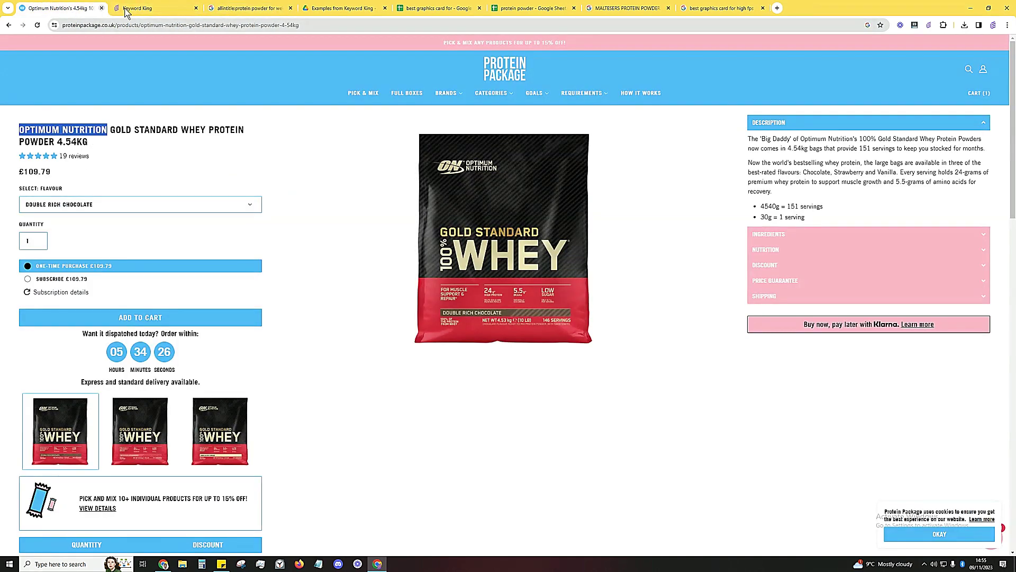
pyautogui.click(151, 11)
pyautogui.click(99, 87)
pyautogui.hotkey('ctrl', 'a')
pyautogui.hotkey('ctrl', 'v')
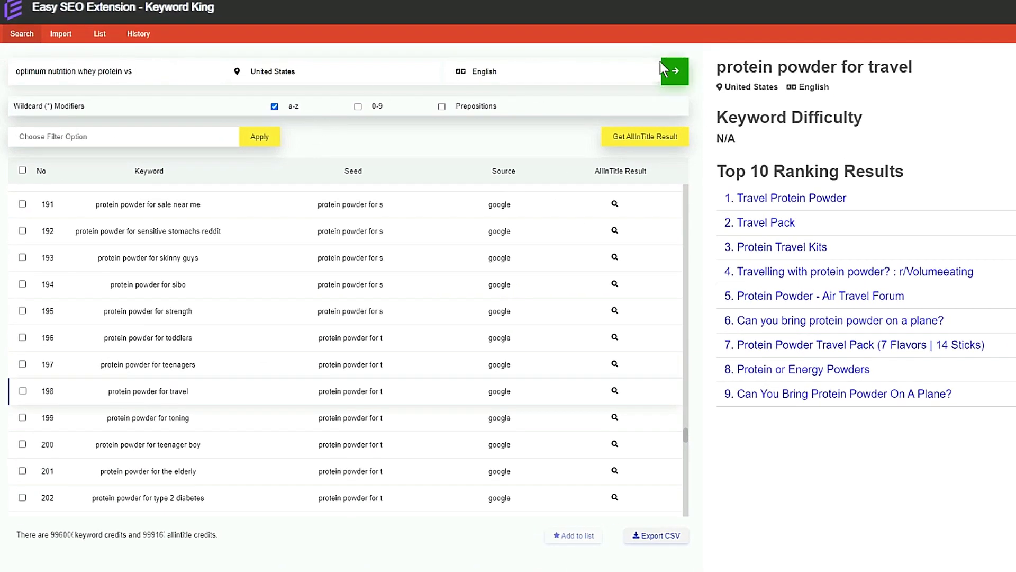
pyautogui.click(358, 106)
pyautogui.click(675, 71)
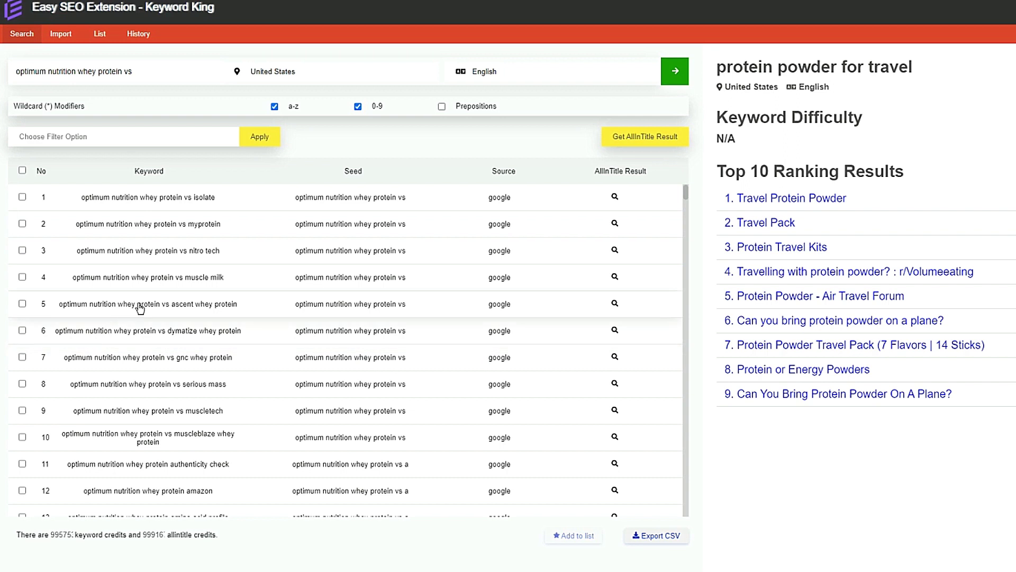
# - Look through the generated Optimum Nutrition keywords and request the allintitle result for "optimum nutrition whey protein amazon"
pyautogui.scroll(-8, 138, 309)
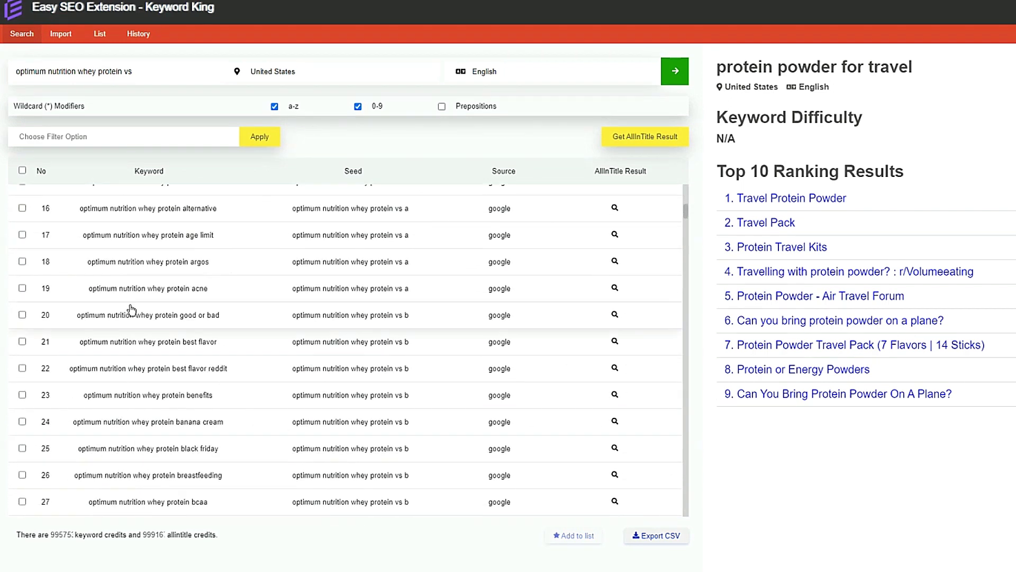
pyautogui.scroll(7, 174, 302)
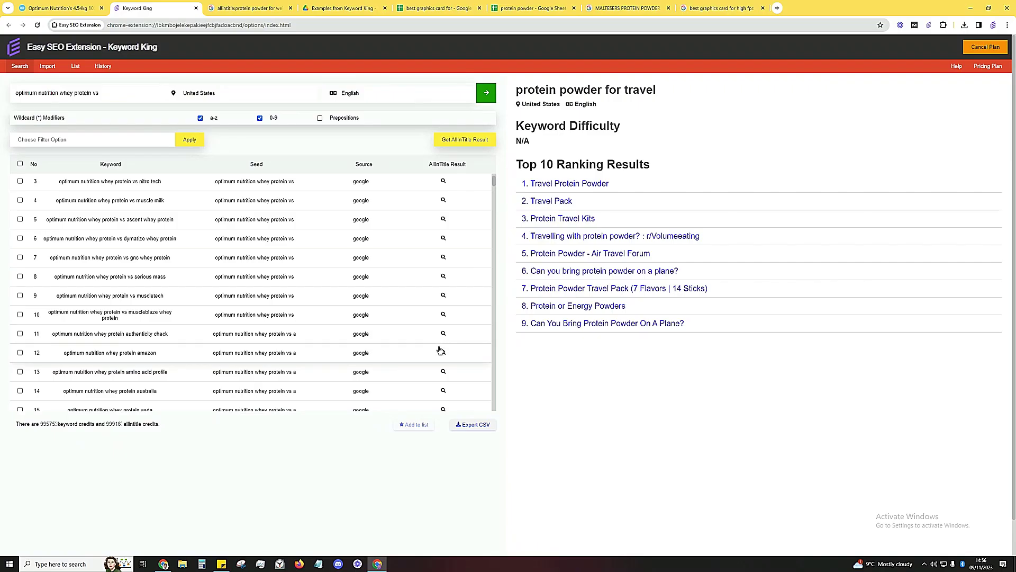
pyautogui.click(442, 352)
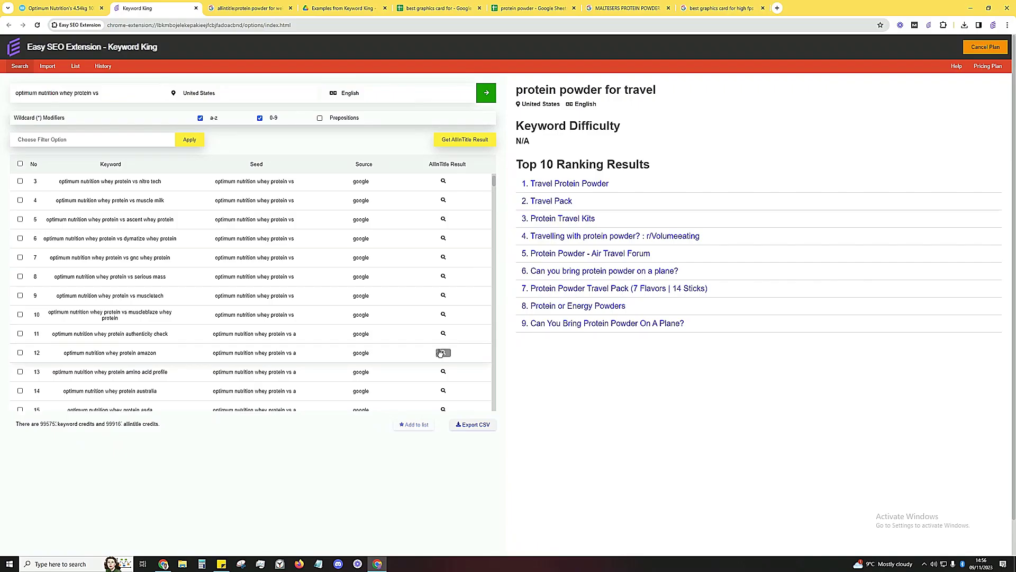